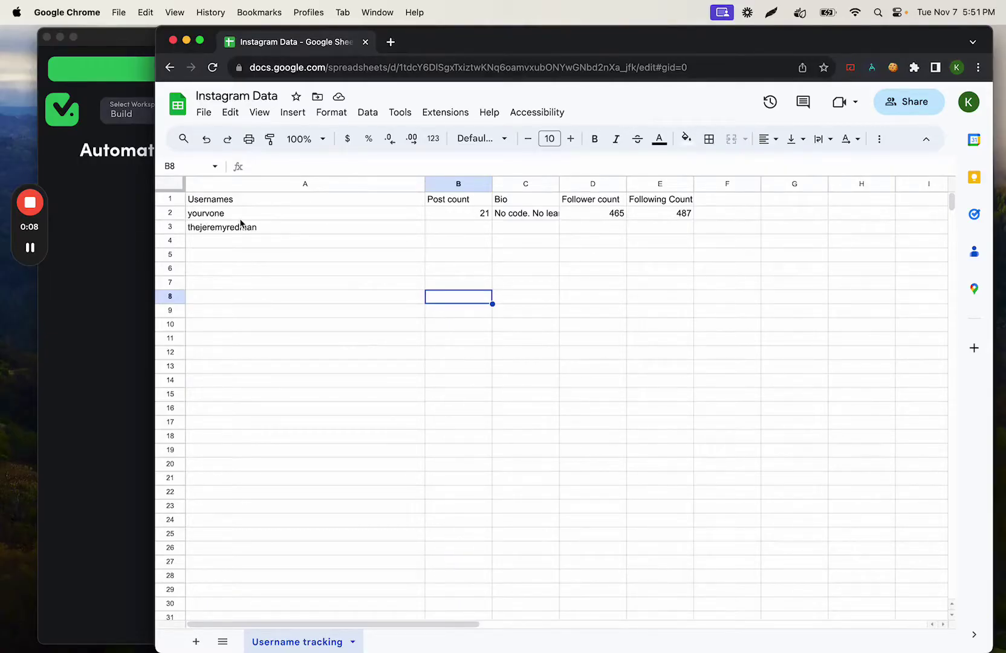
pyautogui.click(232, 232)
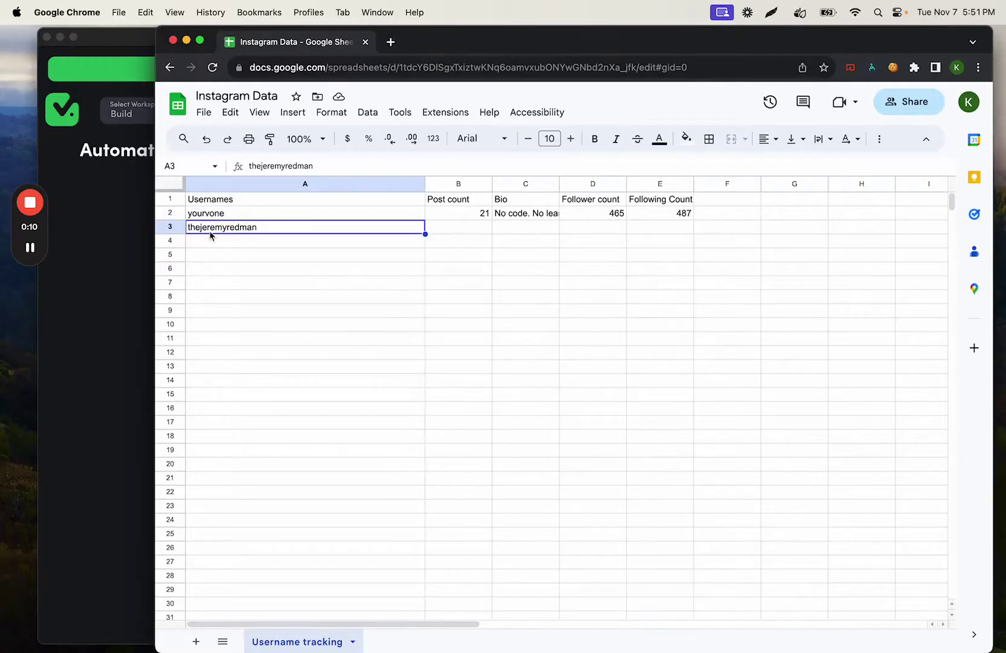
pyautogui.click(448, 229)
pyautogui.click(528, 228)
pyautogui.click(603, 231)
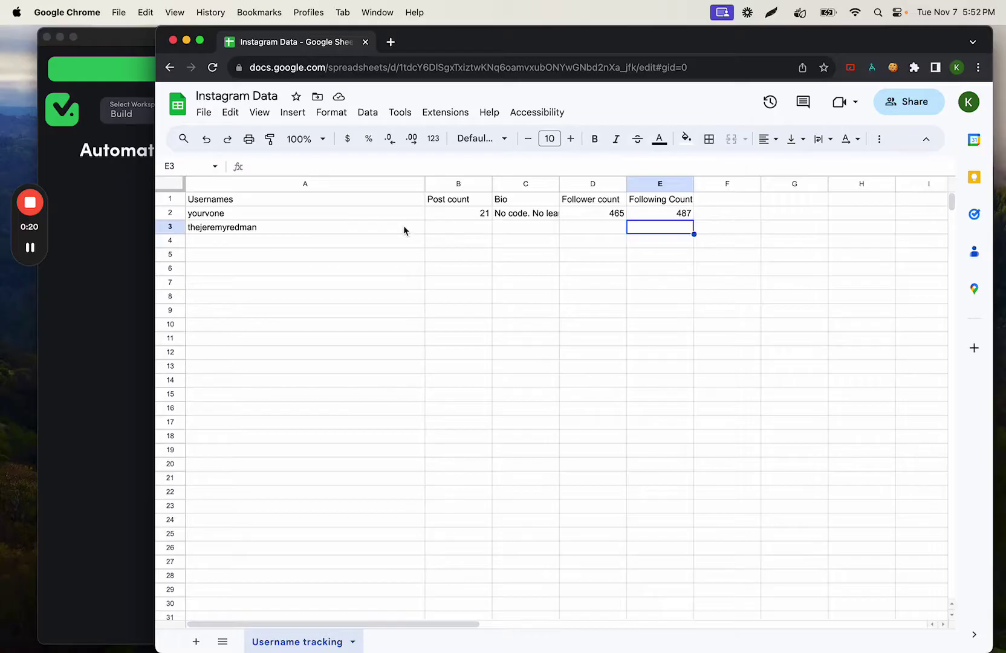
pyautogui.moveTo(404, 230); pyautogui.dragTo(685, 229)
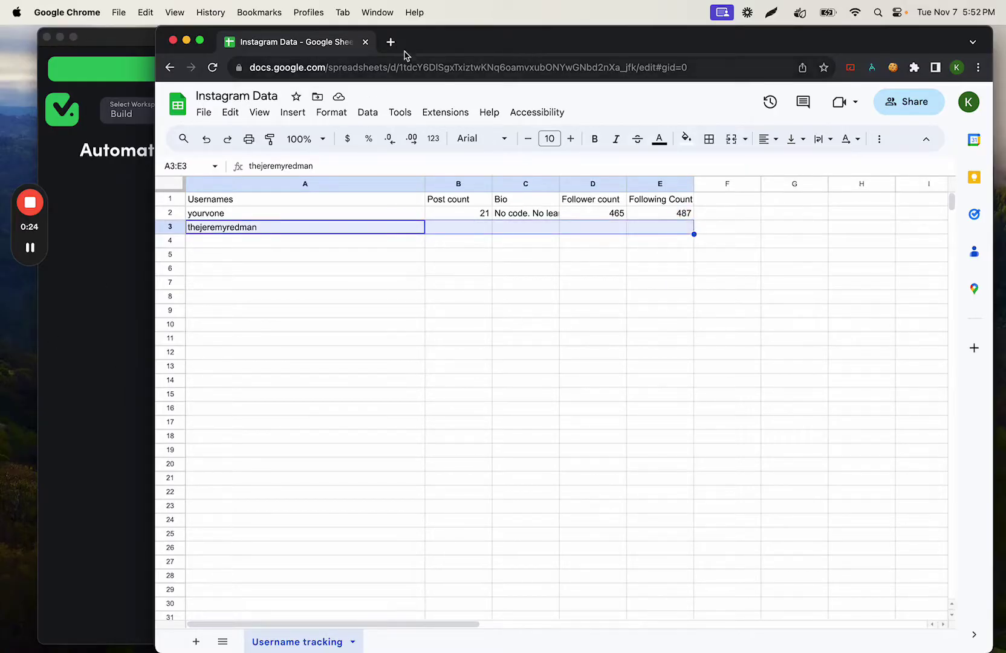
pyautogui.click(97, 447)
pyautogui.click(849, 149)
pyautogui.click(561, 311)
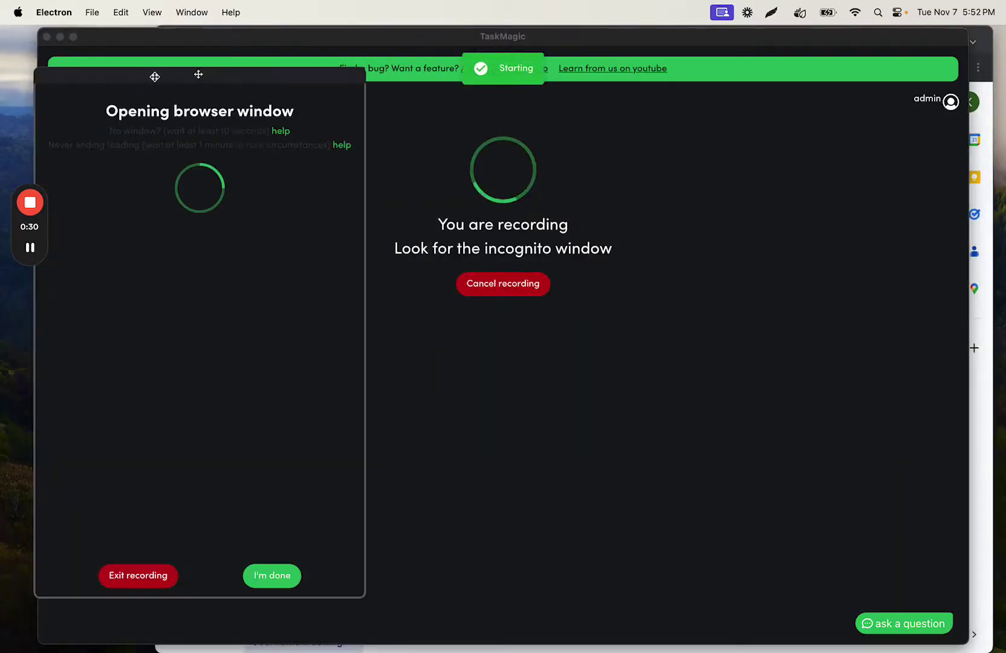
pyautogui.moveTo(153, 77); pyautogui.dragTo(138, 55)
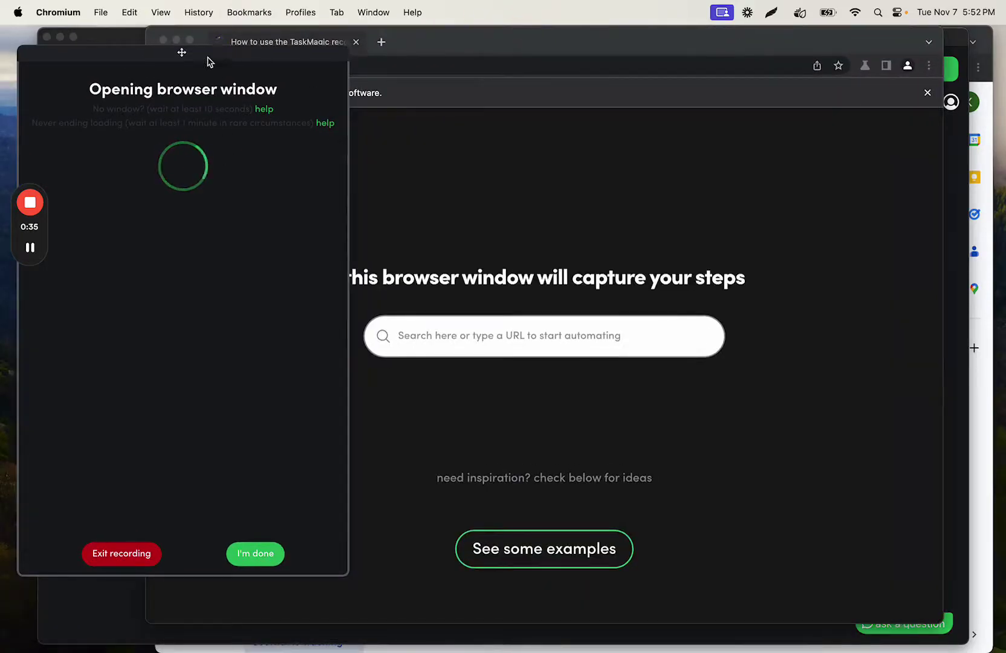
pyautogui.moveTo(206, 57); pyautogui.dragTo(199, 50)
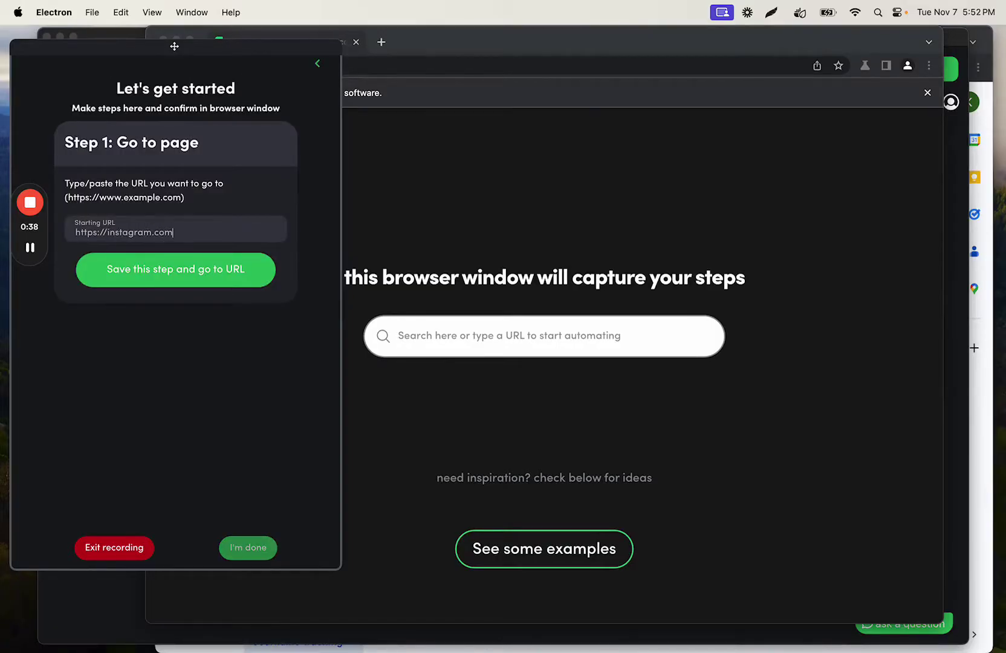
pyautogui.click(135, 269)
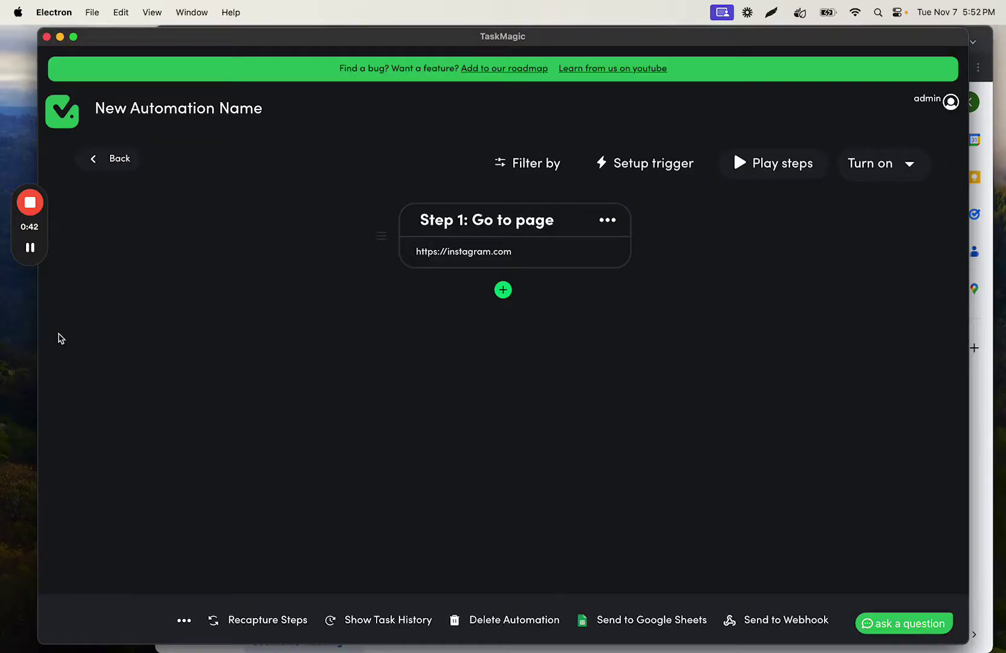
# Step: Switch to the Instagram browser window and view the instagram.com cookies
pyautogui.press('super+Tab')
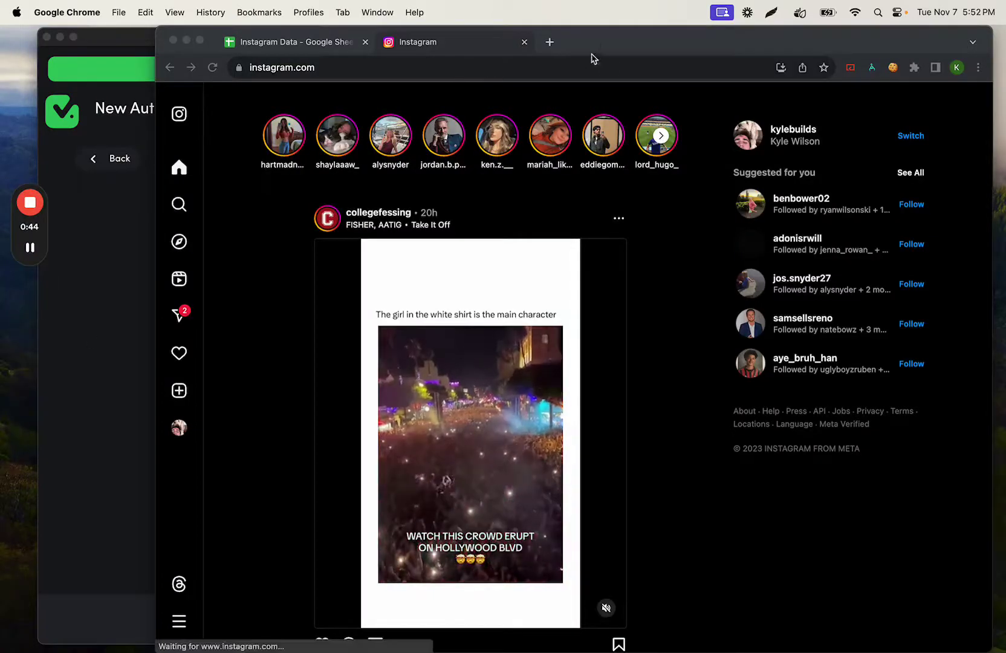
pyautogui.click(602, 40)
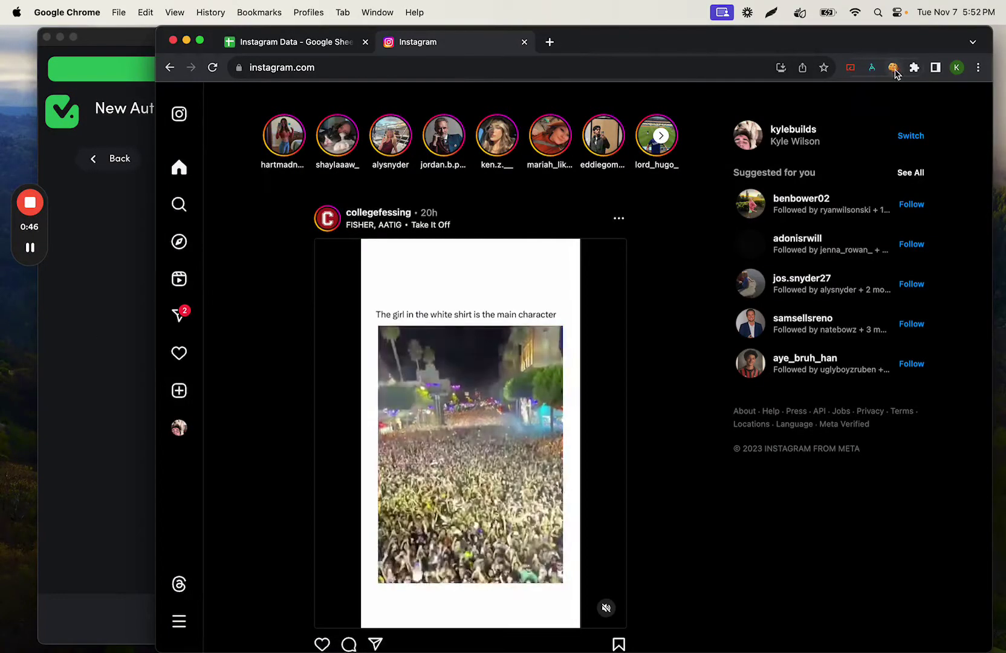
pyautogui.click(893, 68)
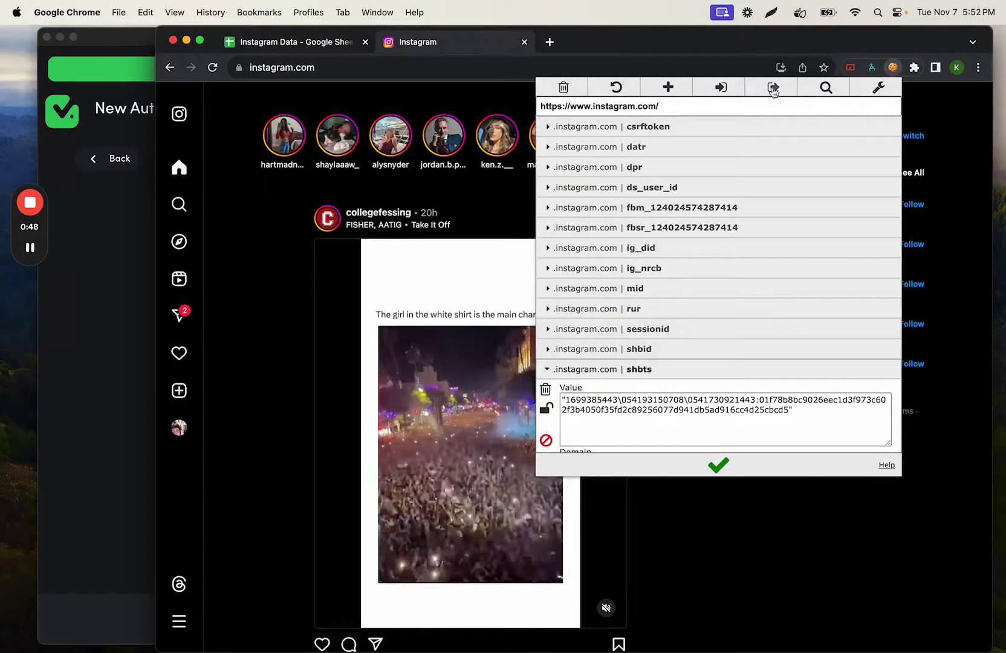
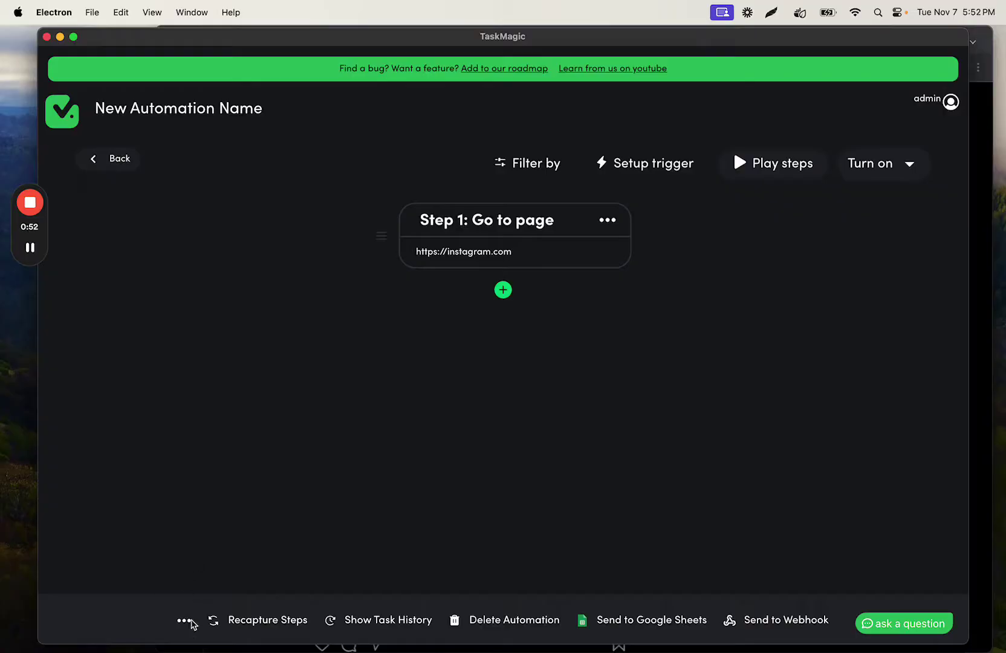
# Step: Enable Add Cookies in the advanced automation settings, paste the Instagram login cookies, and save
pyautogui.click(190, 622)
pyautogui.click(332, 382)
pyautogui.click(359, 357)
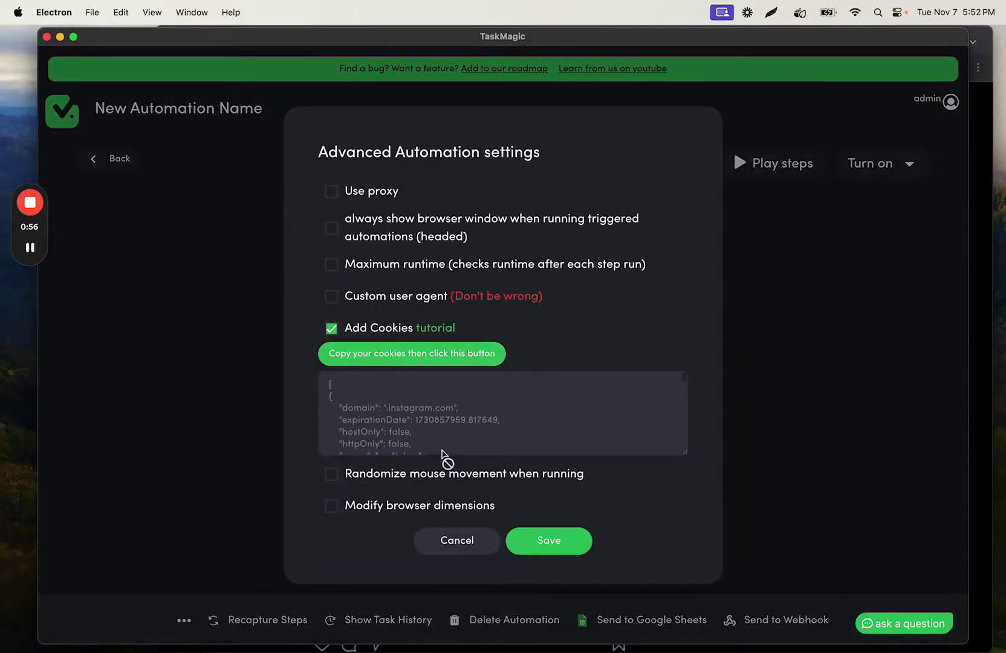
pyautogui.click(538, 533)
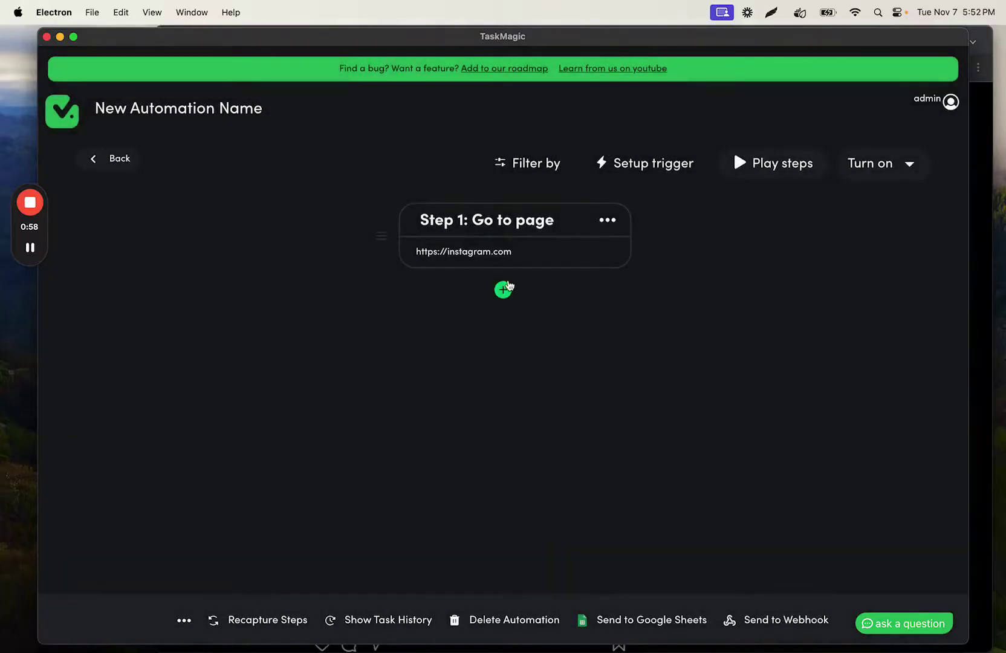
# Step: Open the step-type list, dismiss it without adding a step, and nudge the window
pyautogui.click(503, 289)
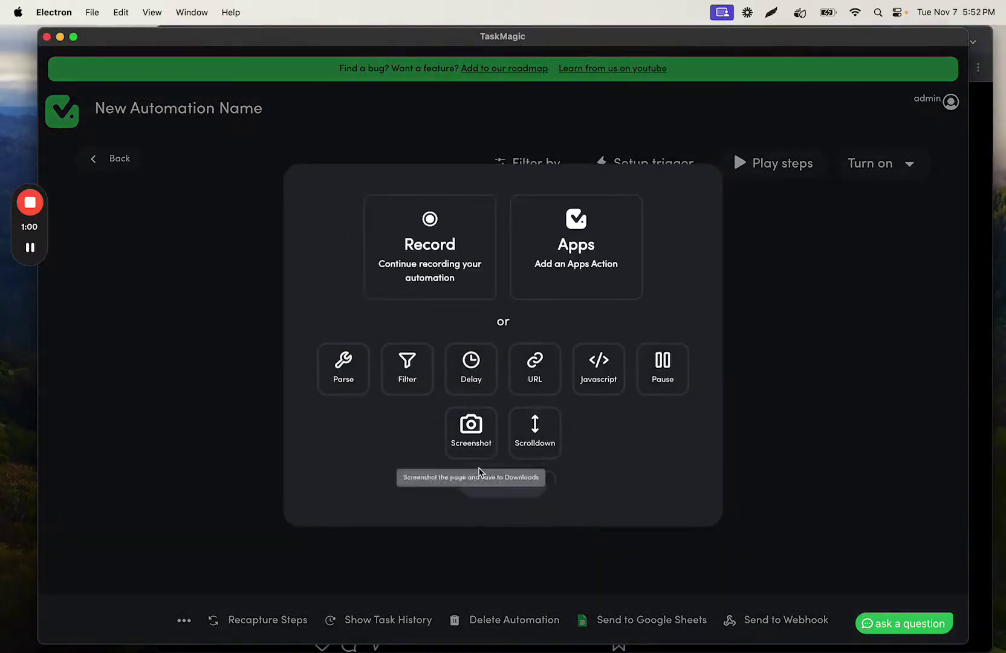
pyautogui.click(503, 477)
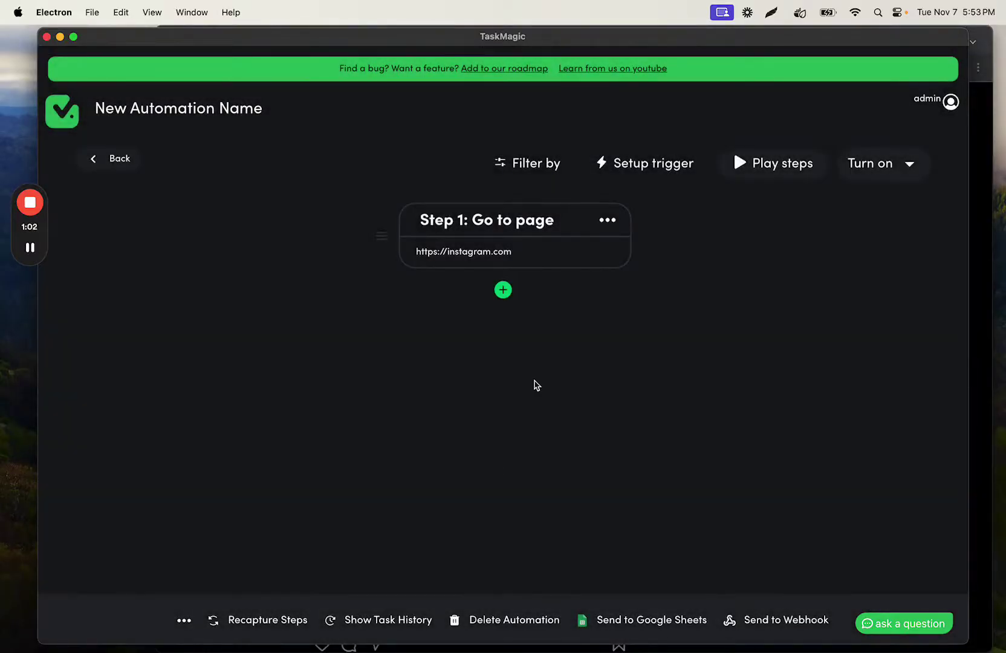
pyautogui.moveTo(561, 35); pyautogui.dragTo(558, 35)
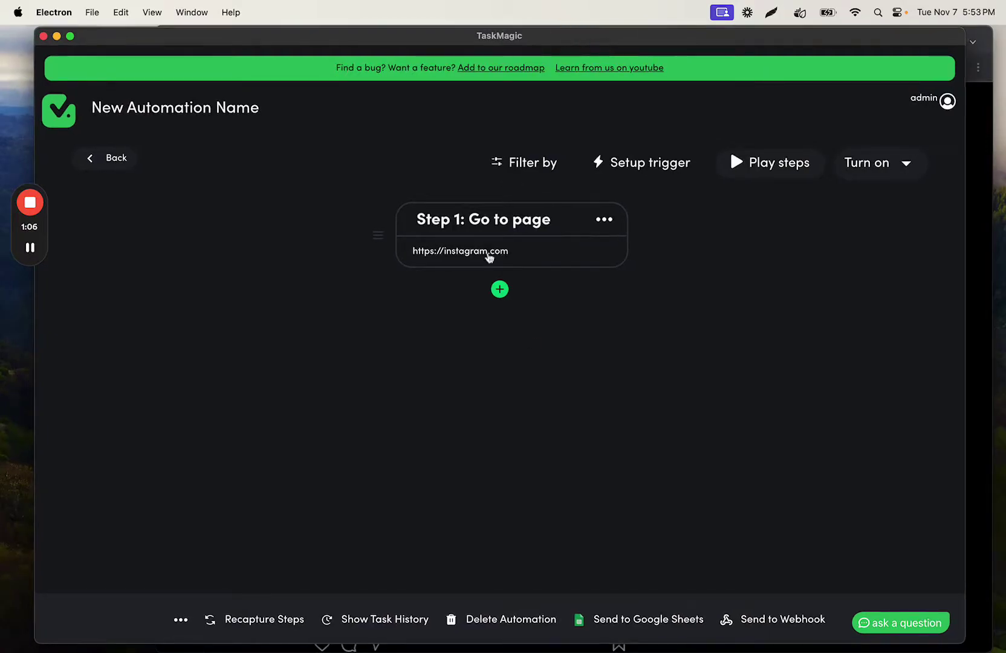
# Step: Start recording new steps in a browser and arrange the windows with the panel collapsed
pyautogui.click(499, 290)
pyautogui.click(423, 242)
pyautogui.moveTo(222, 83); pyautogui.dragTo(213, 73)
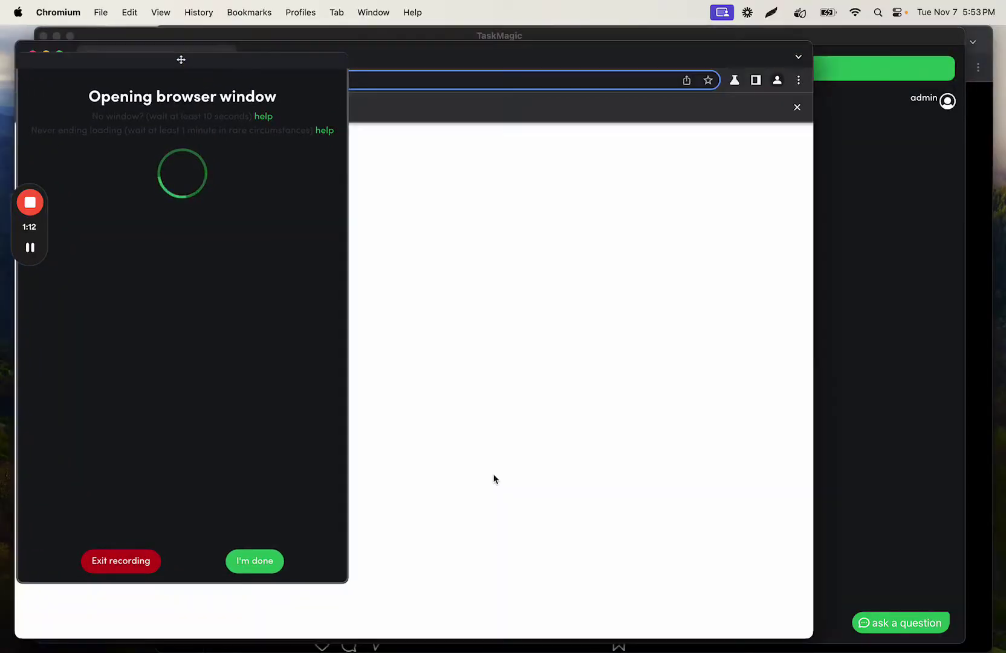
pyautogui.moveTo(503, 60); pyautogui.dragTo(640, 50)
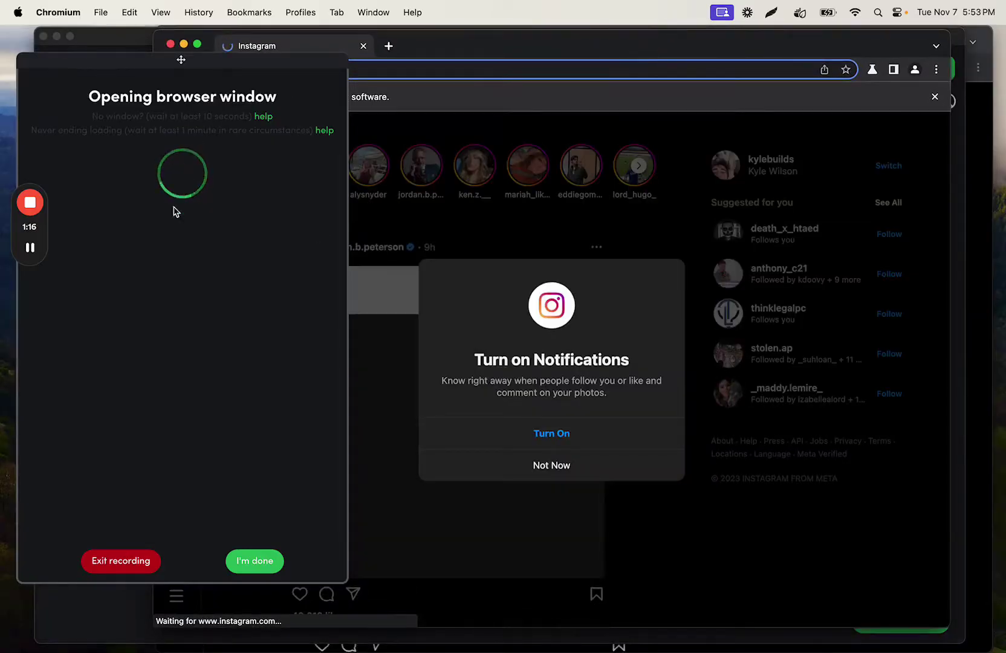
pyautogui.moveTo(491, 46); pyautogui.dragTo(504, 41)
pyautogui.click(324, 76)
# Step: Decline Instagram's notifications prompt and open the target profile page
pyautogui.click(567, 461)
pyautogui.click(422, 66)
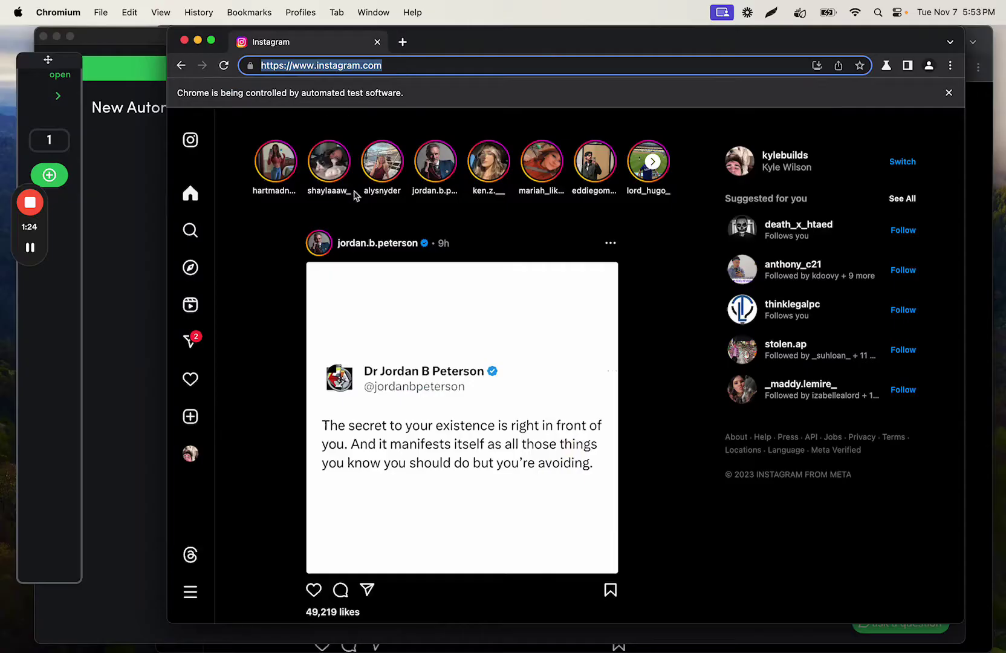
pyautogui.click(373, 251)
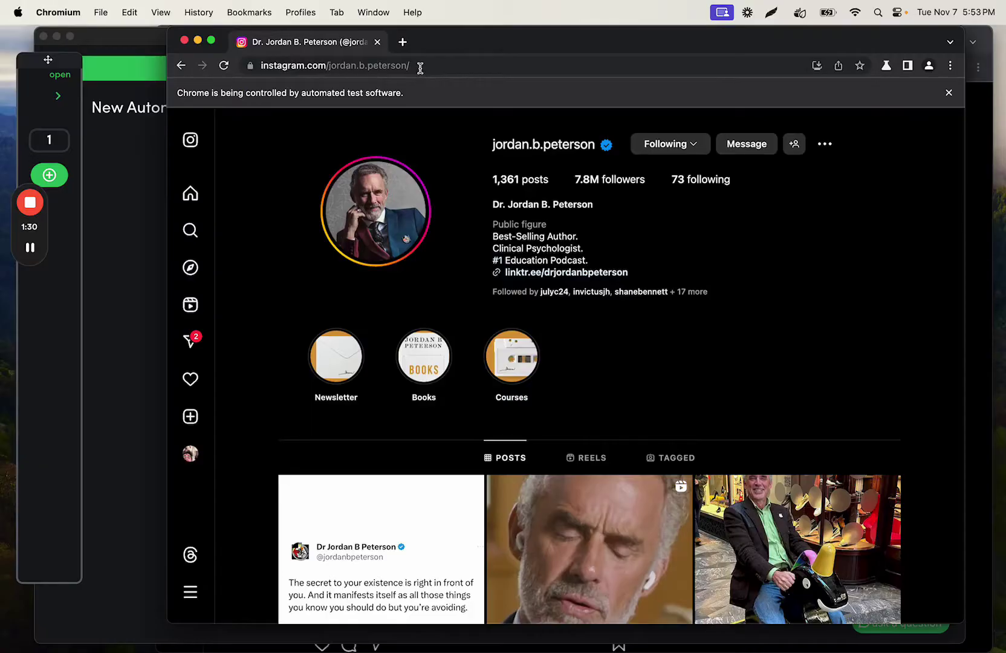
pyautogui.click(410, 68)
pyautogui.moveTo(390, 66); pyautogui.dragTo(385, 67)
pyautogui.click(402, 42)
pyautogui.write('instagram.com/username')
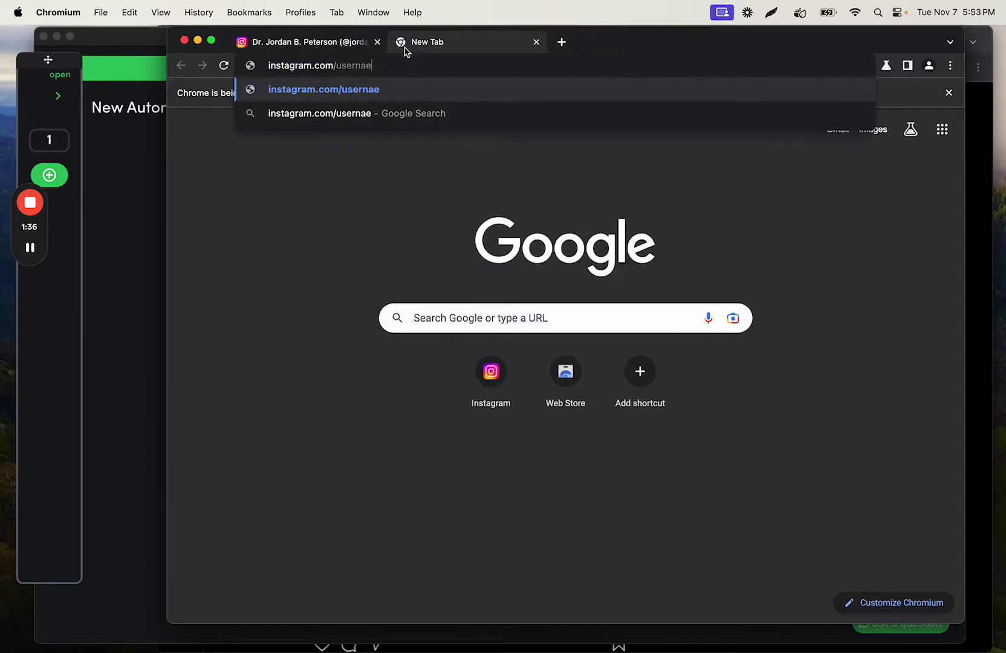
pyautogui.click(536, 43)
# Step: Expand the steps panel and open Step 1's page URL for editing
pyautogui.click(58, 95)
pyautogui.click(299, 172)
pyautogui.click(240, 327)
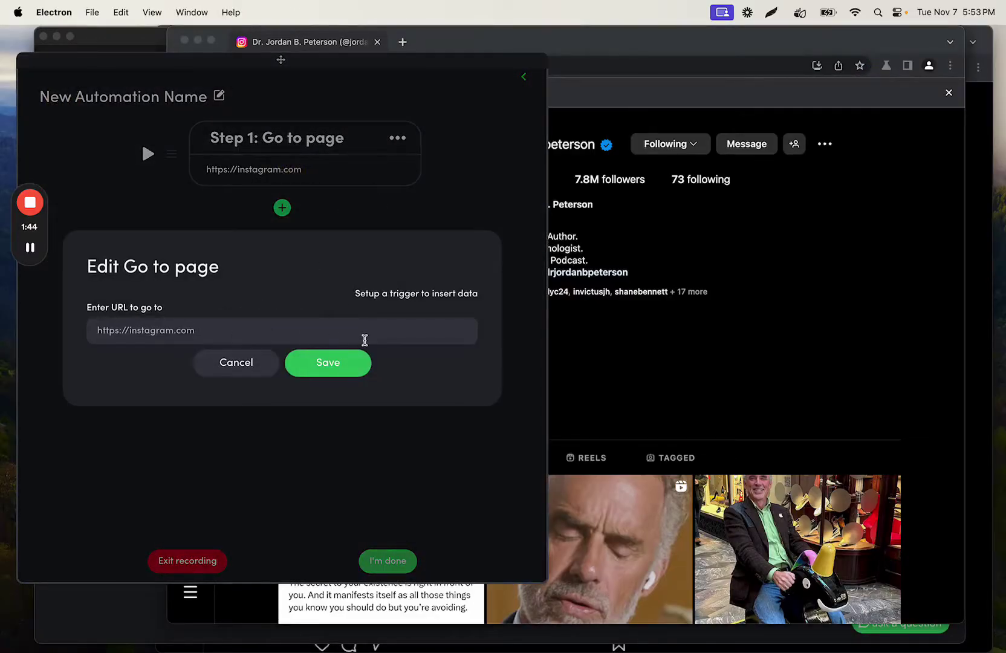
# Step: Cancel the URL edit and add a single-text Scrape step for the profile's display name
pyautogui.click(252, 366)
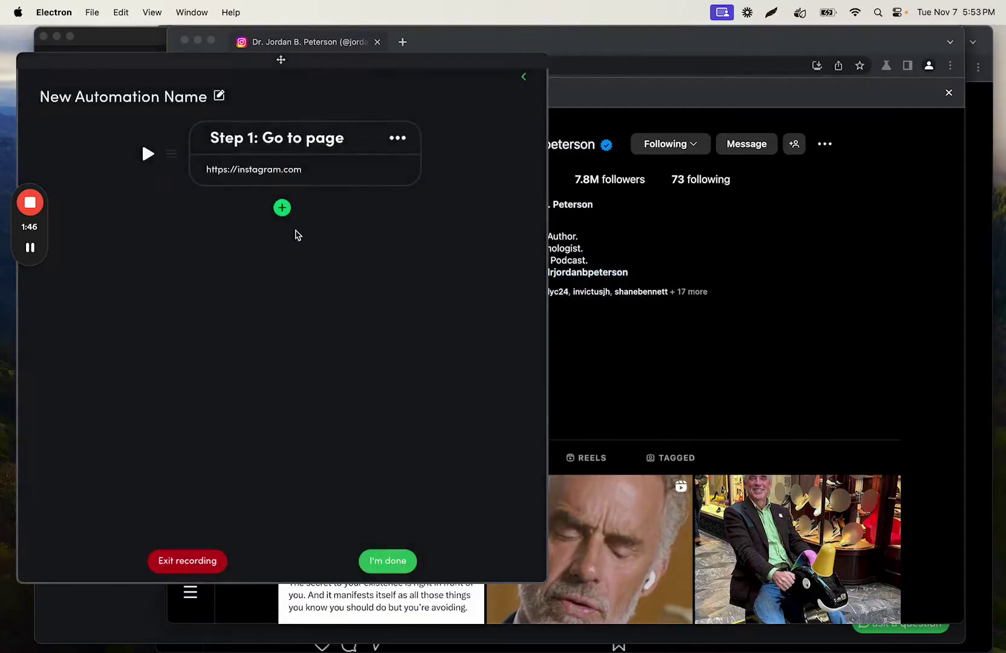
pyautogui.click(522, 76)
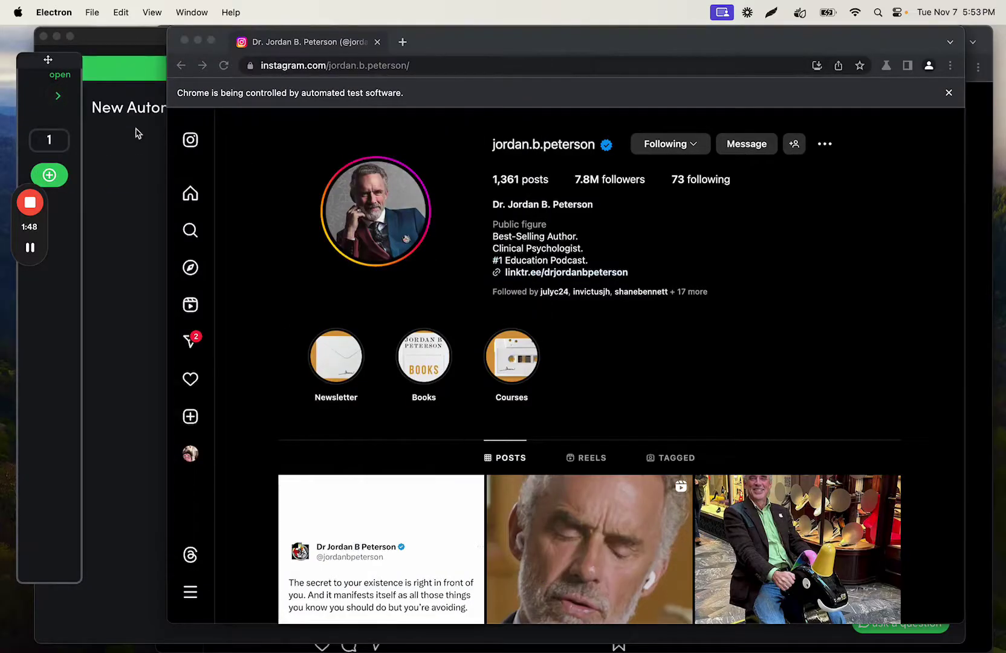
pyautogui.click(79, 100)
pyautogui.click(281, 208)
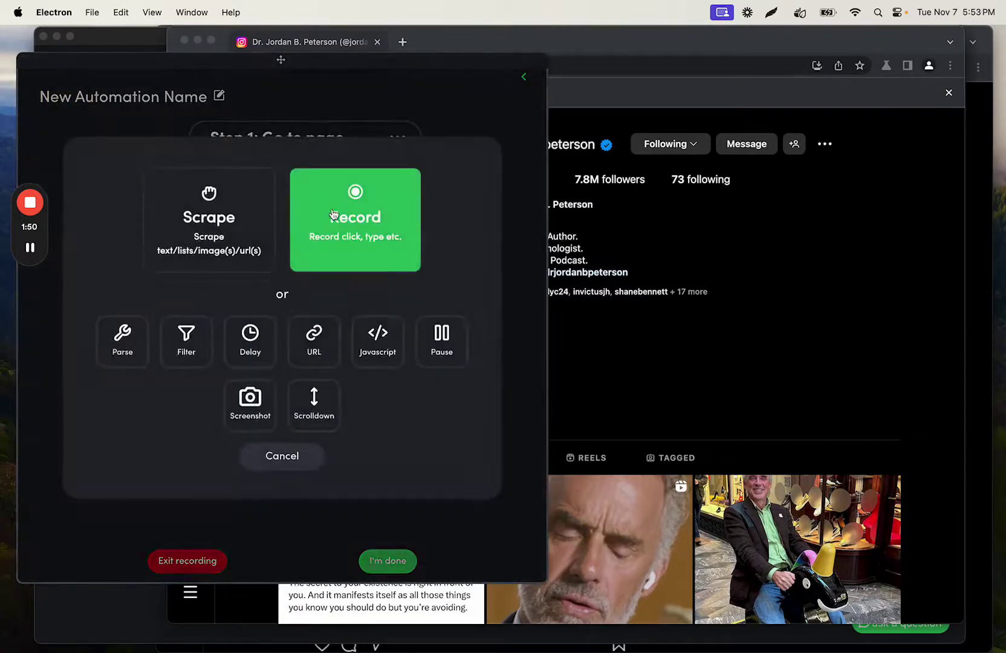
pyautogui.click(225, 224)
pyautogui.click(381, 258)
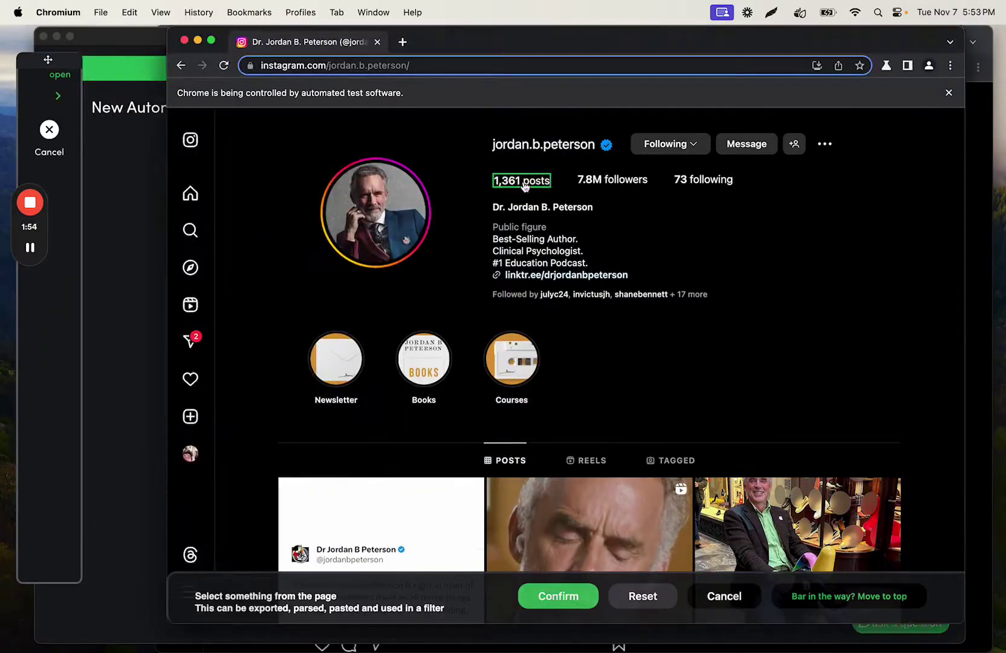
pyautogui.click(532, 208)
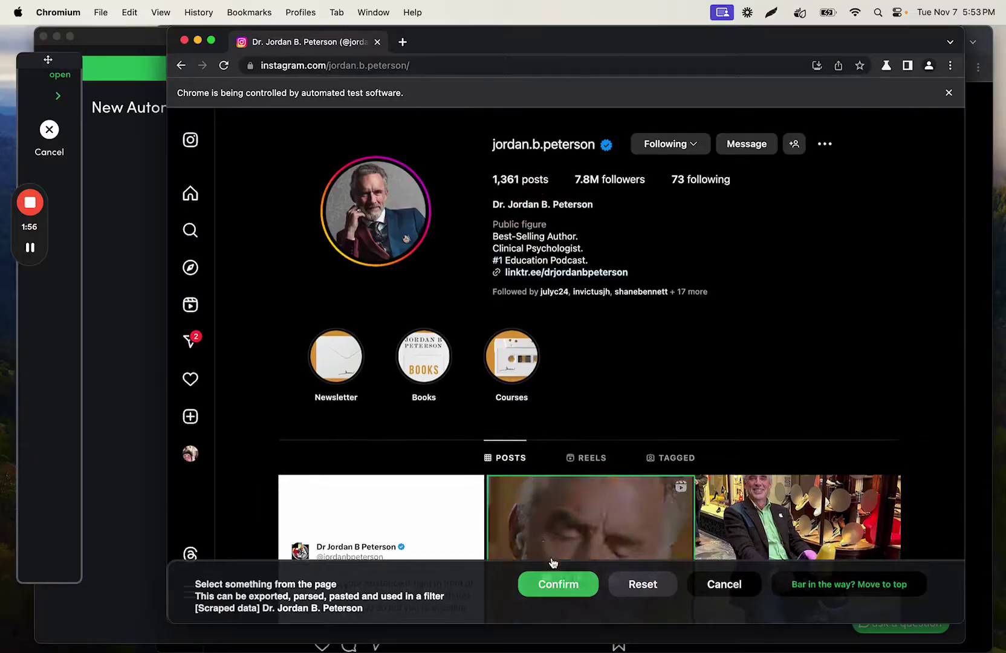
pyautogui.click(559, 589)
# Step: Add a single-text Scrape step for the 1,361 posts count, then show the spreadsheet
pyautogui.click(281, 311)
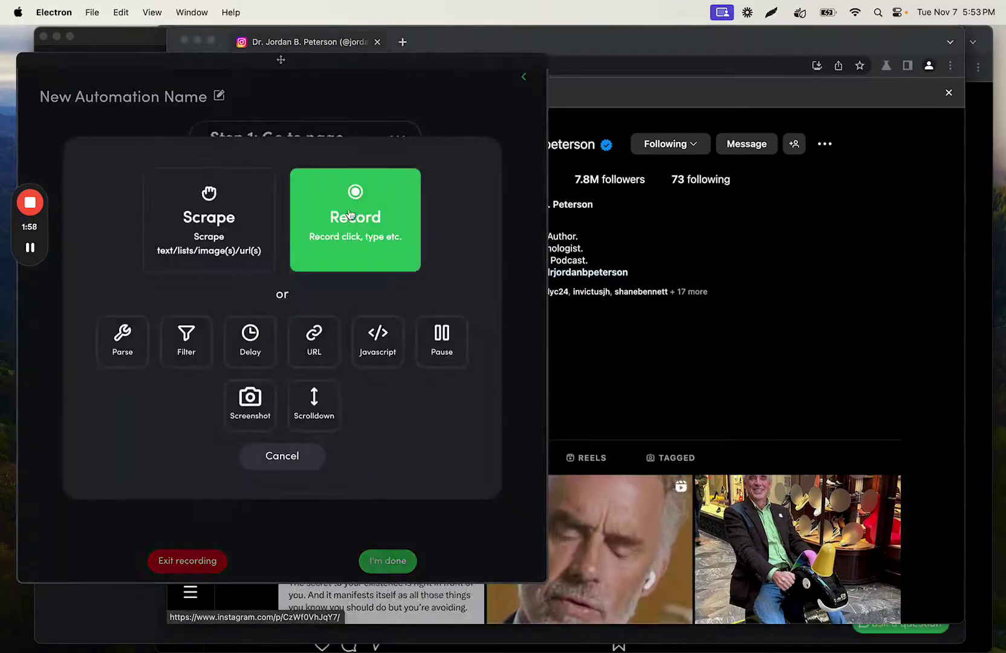
pyautogui.click(247, 230)
pyautogui.click(347, 237)
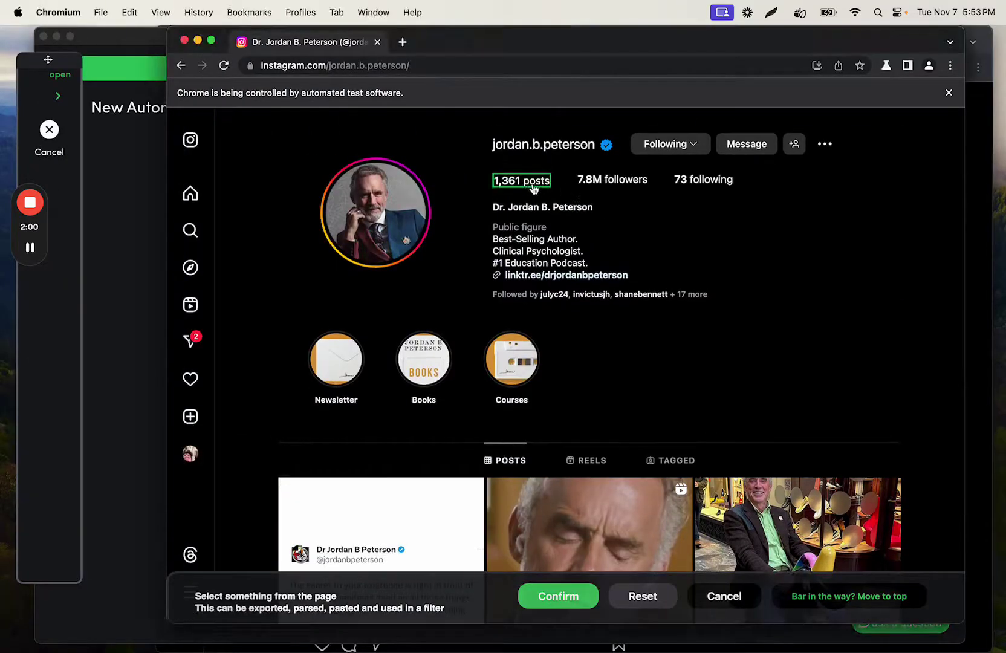
pyautogui.click(528, 184)
pyautogui.click(559, 584)
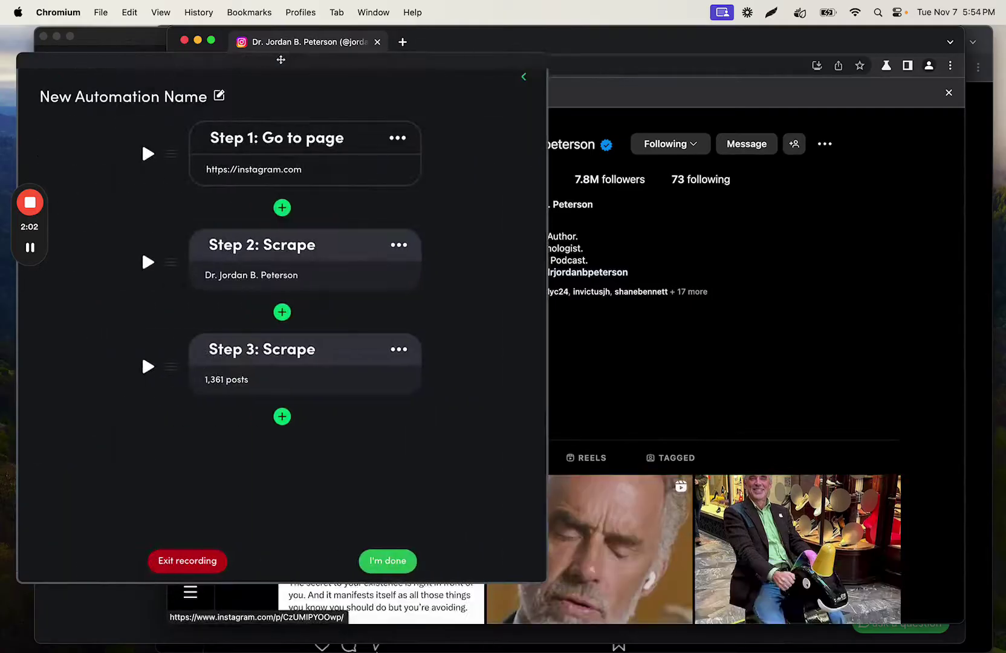
pyautogui.click(324, 623)
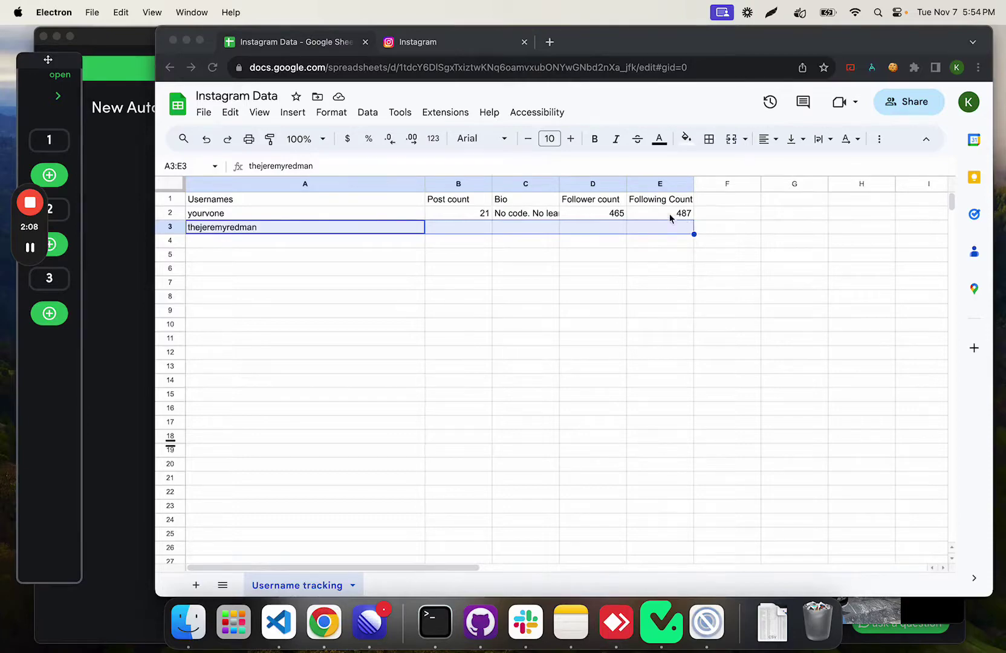
# Step: Shift the stats in B1:F2 one column right by copying them and pasting at C1
pyautogui.click(723, 203)
pyautogui.click(723, 201)
pyautogui.write('Name')
pyautogui.click(714, 220)
pyautogui.click(734, 202)
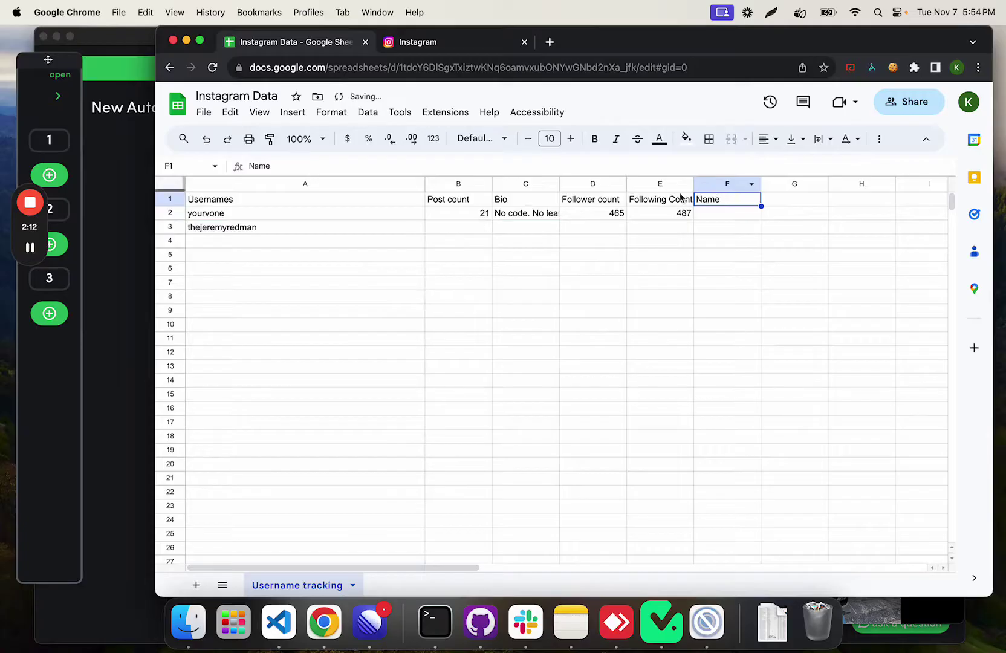
pyautogui.moveTo(473, 203); pyautogui.dragTo(696, 218)
pyautogui.press('super+c')
pyautogui.click(538, 200)
pyautogui.press('super+v')
# Step: Put a 'Name' header in B1 and clear the old value from B2
pyautogui.click(774, 202)
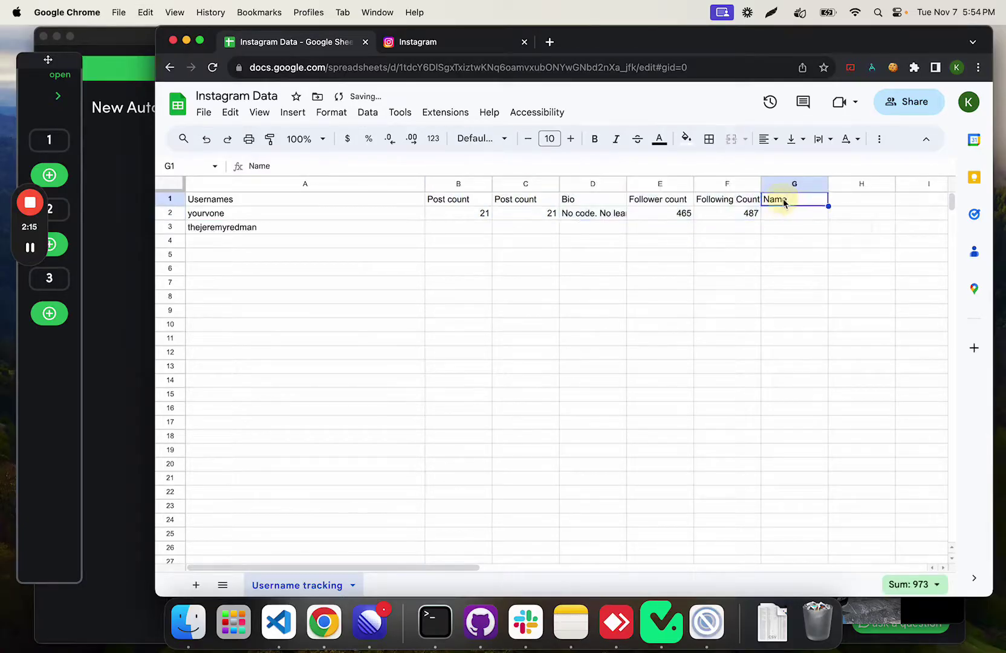
pyautogui.click(474, 201)
pyautogui.press('Delete')
pyautogui.write('Name')
pyautogui.press('Return')
pyautogui.press('Delete')
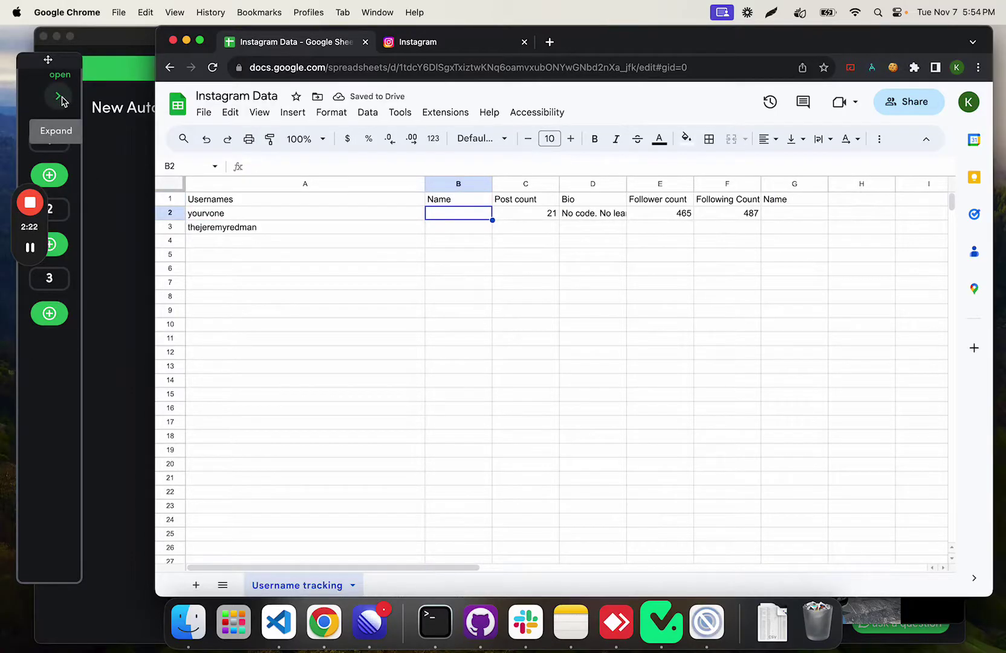
# Step: Return to the Instagram tab and expand the TaskMagic recorder's steps panel
pyautogui.click(450, 47)
pyautogui.click(124, 221)
pyautogui.click(57, 96)
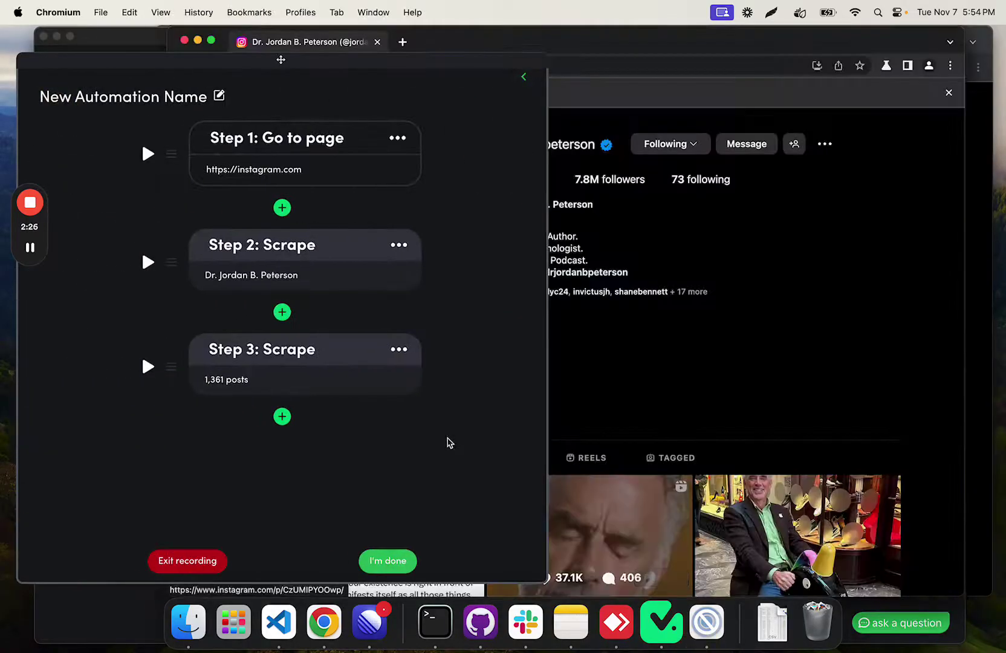
# Step: Add a single-text Scrape step capturing the profile bio
pyautogui.click(282, 416)
pyautogui.click(239, 232)
pyautogui.click(367, 259)
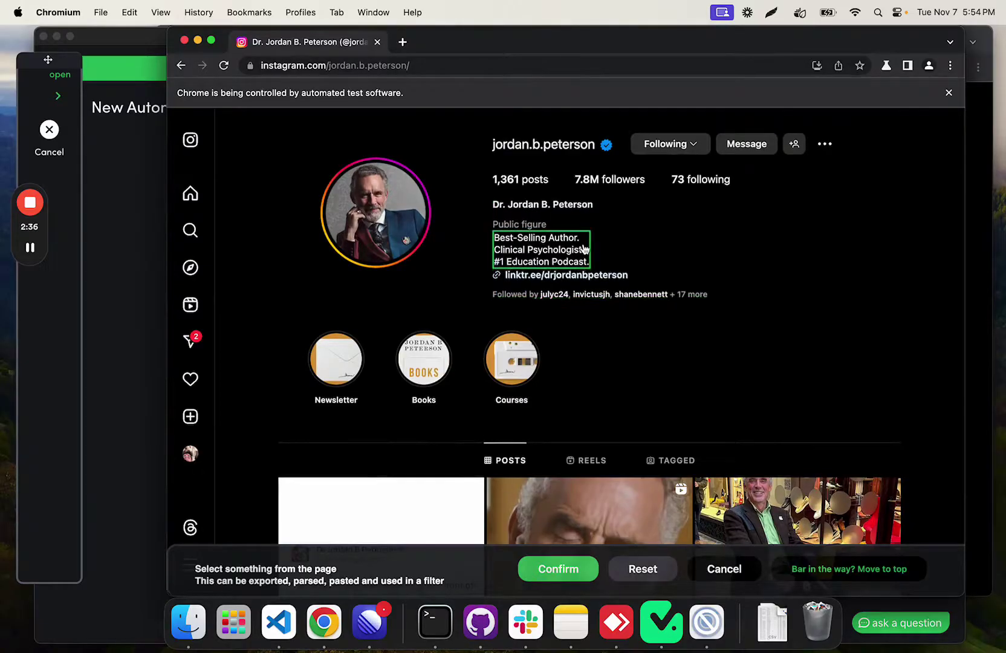
pyautogui.click(582, 248)
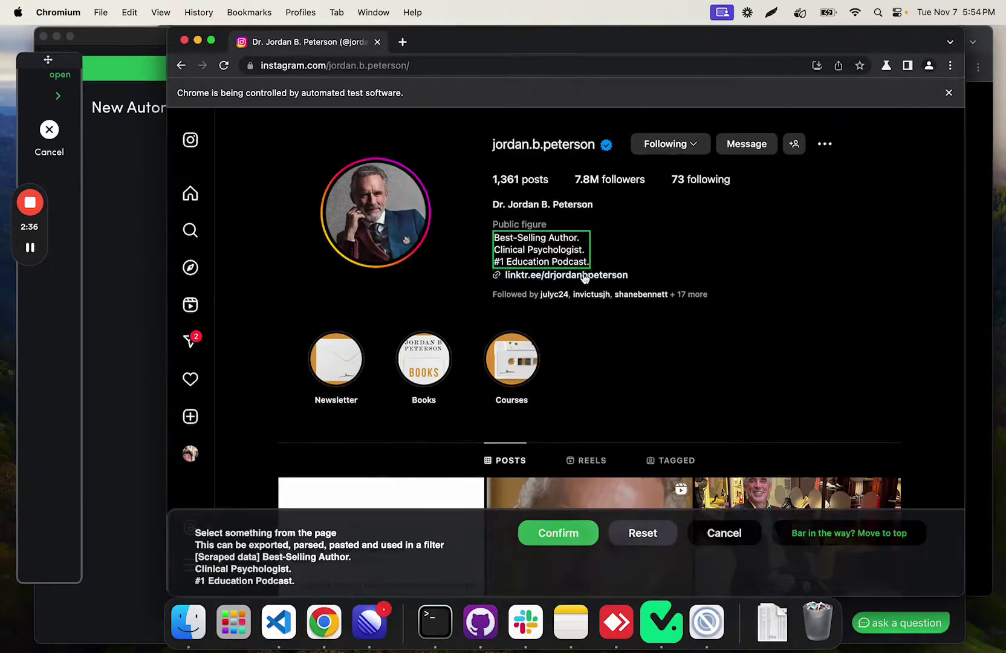
pyautogui.click(553, 531)
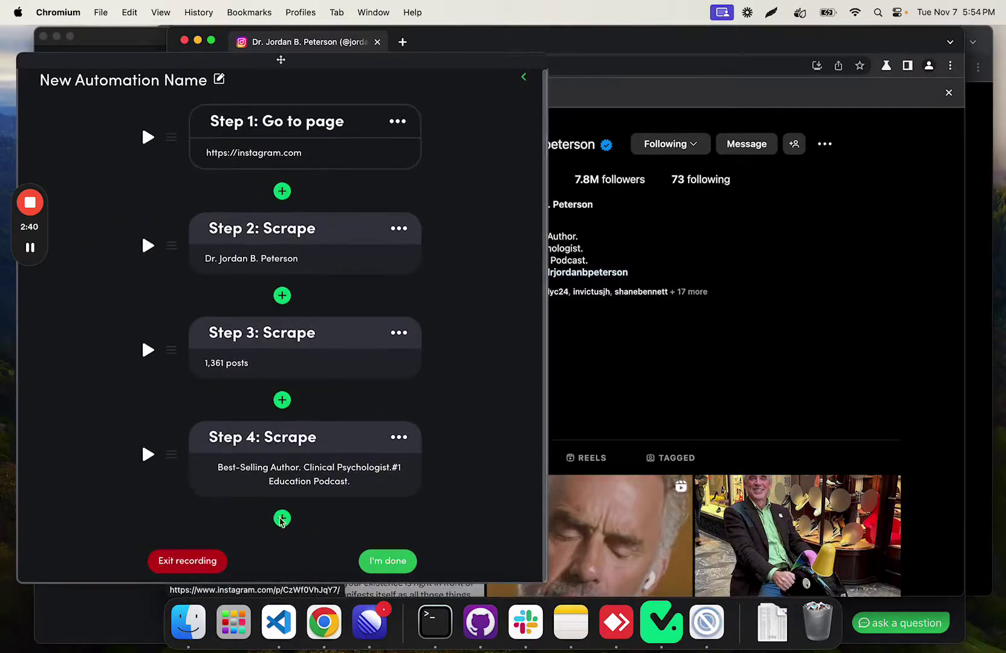
# Step: Add Scrape steps for the 7.8M followers count and the 73 following count
pyautogui.click(281, 518)
pyautogui.click(260, 248)
pyautogui.click(380, 278)
pyautogui.click(580, 178)
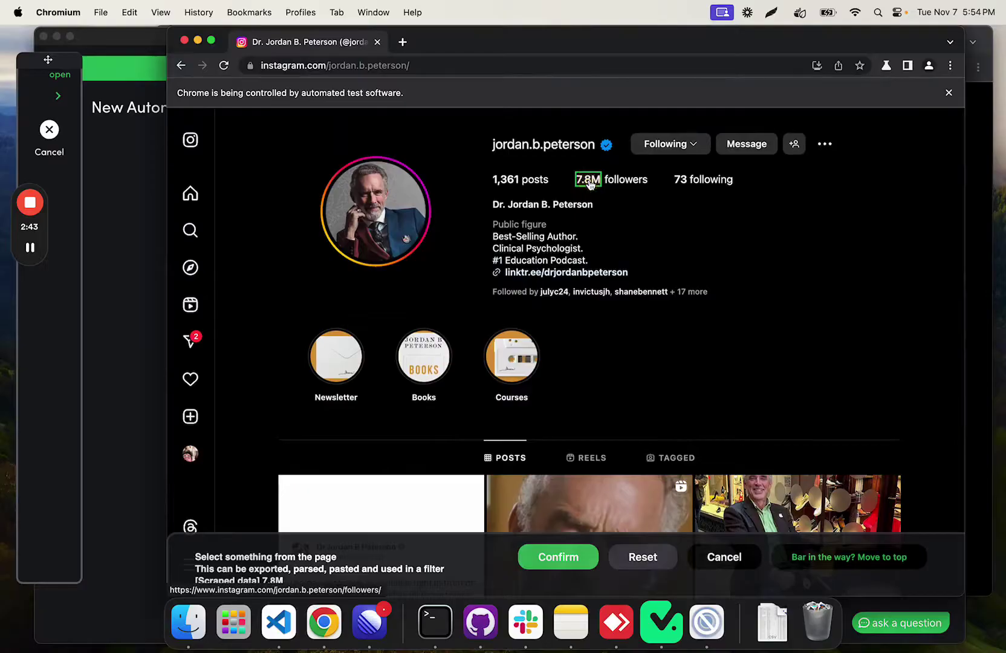
pyautogui.click(583, 547)
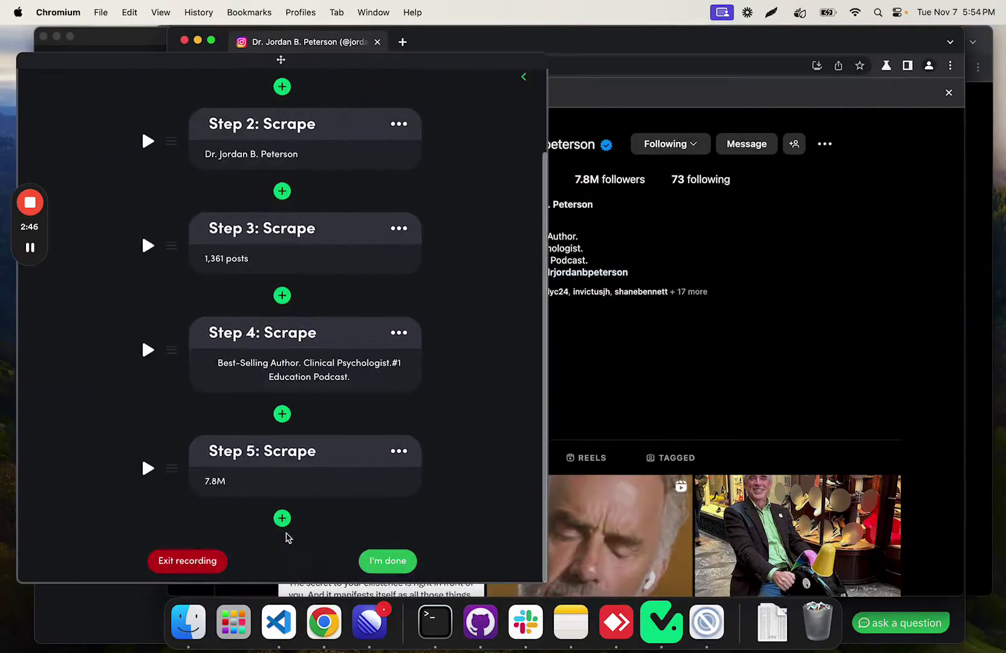
pyautogui.click(286, 523)
pyautogui.click(258, 202)
pyautogui.click(396, 278)
pyautogui.click(677, 180)
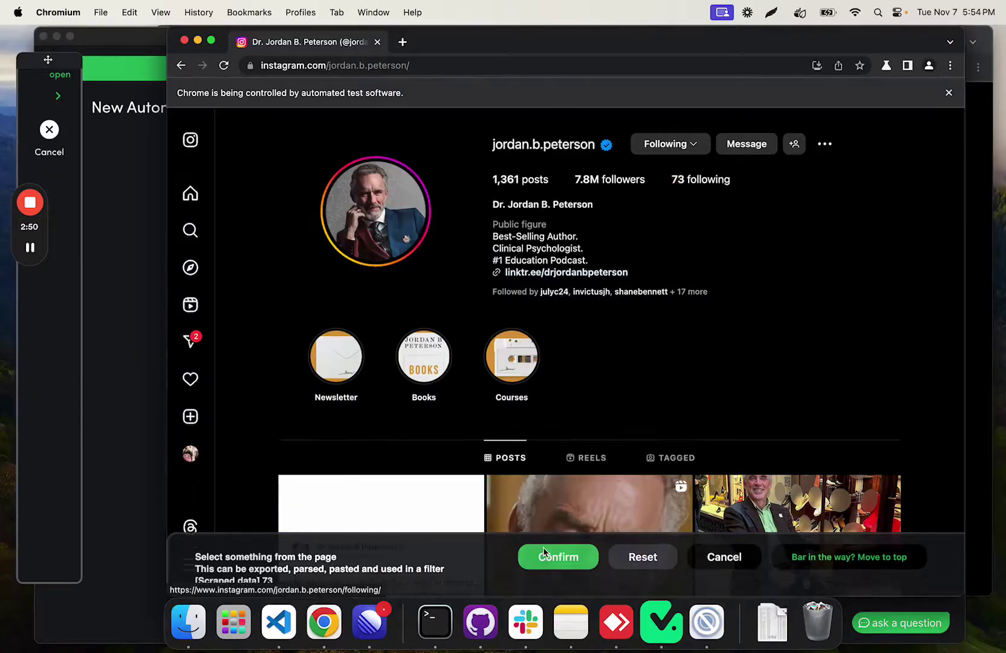
pyautogui.click(544, 551)
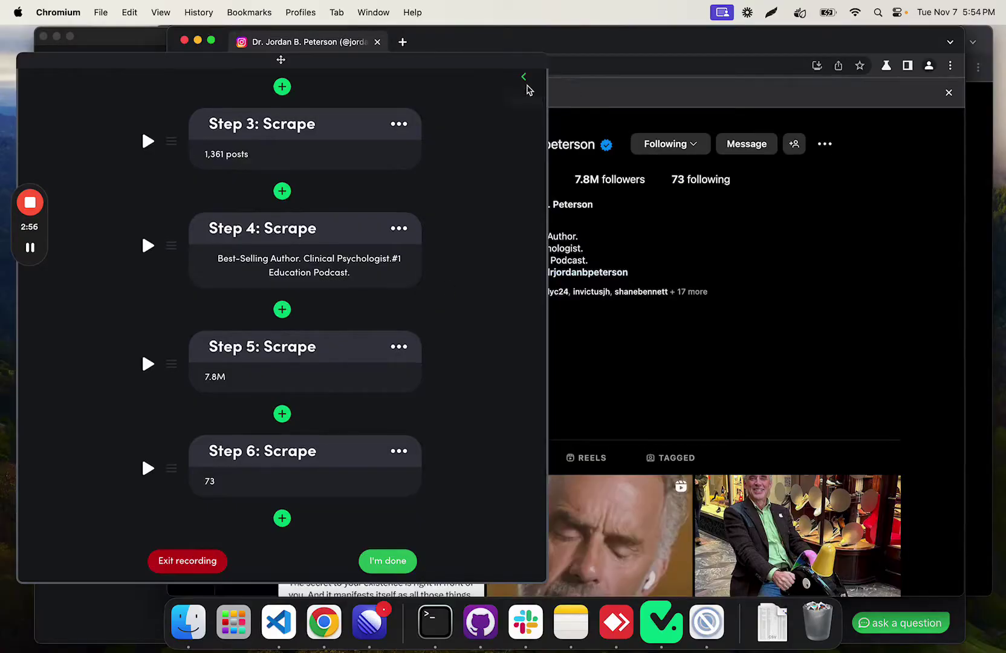
# Step: Hide and reshow the steps list, scrolling through Steps 2–6 to review them
pyautogui.click(523, 77)
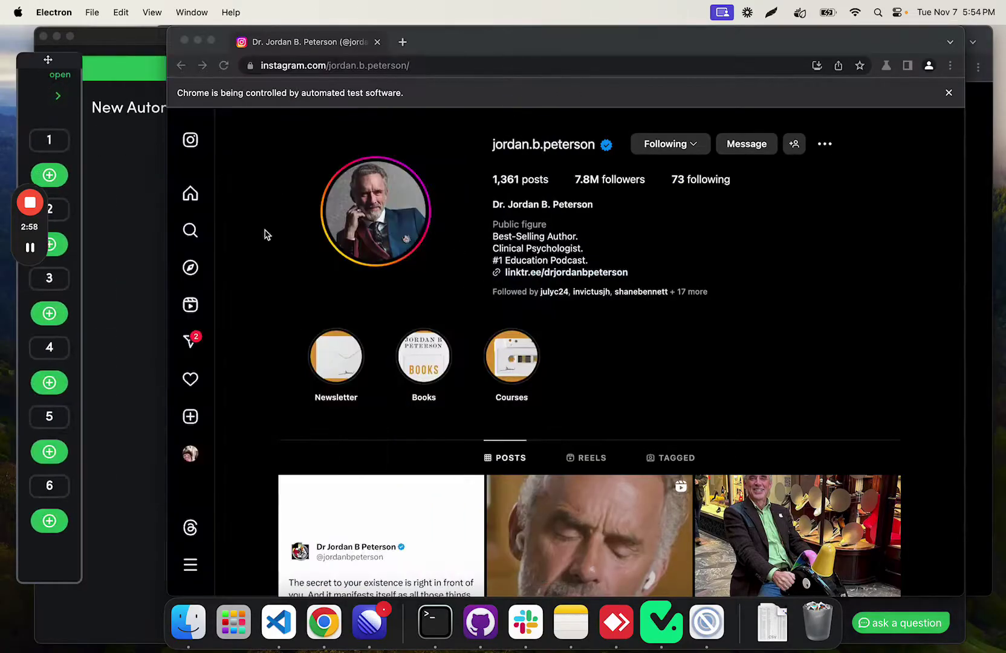
pyautogui.click(58, 96)
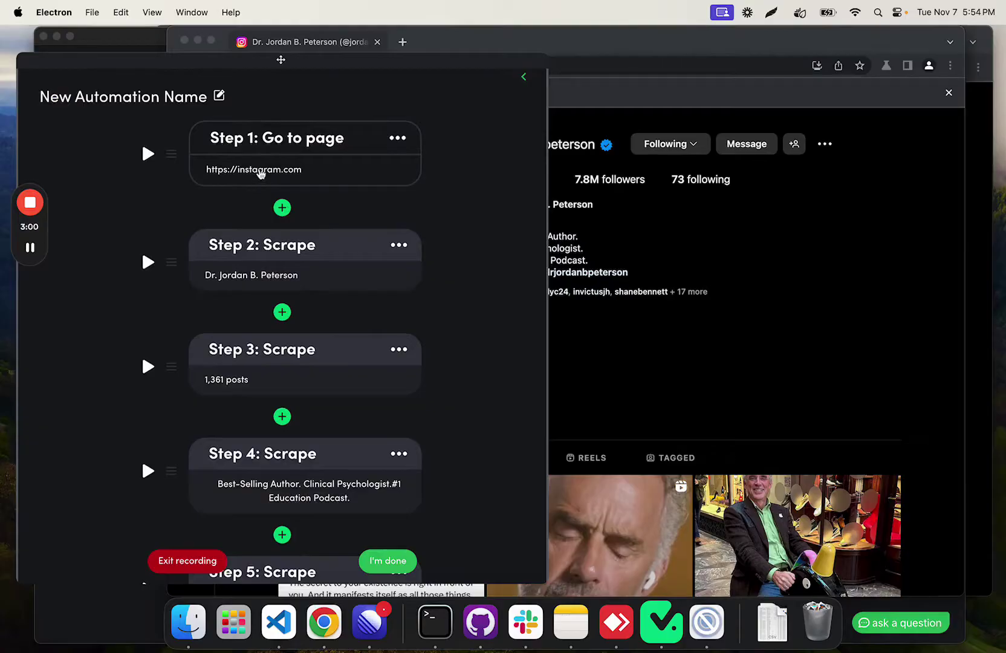
pyautogui.scroll(-5, 294, 260)
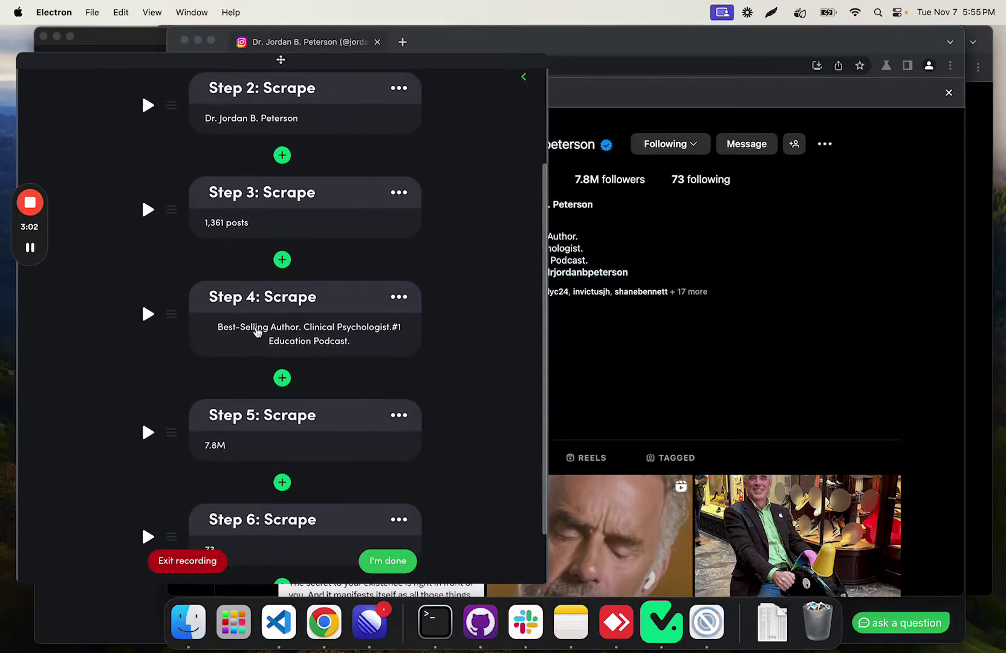
pyautogui.scroll(-2, 257, 331)
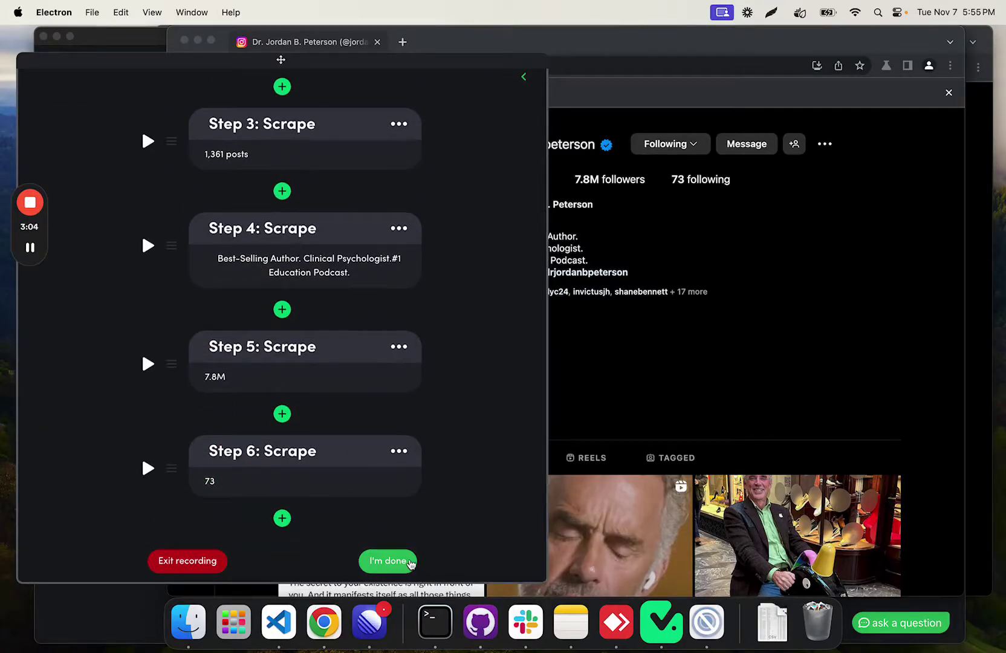
# Step: Finish recording and set the trigger to Google Sheets New Row
pyautogui.click(410, 562)
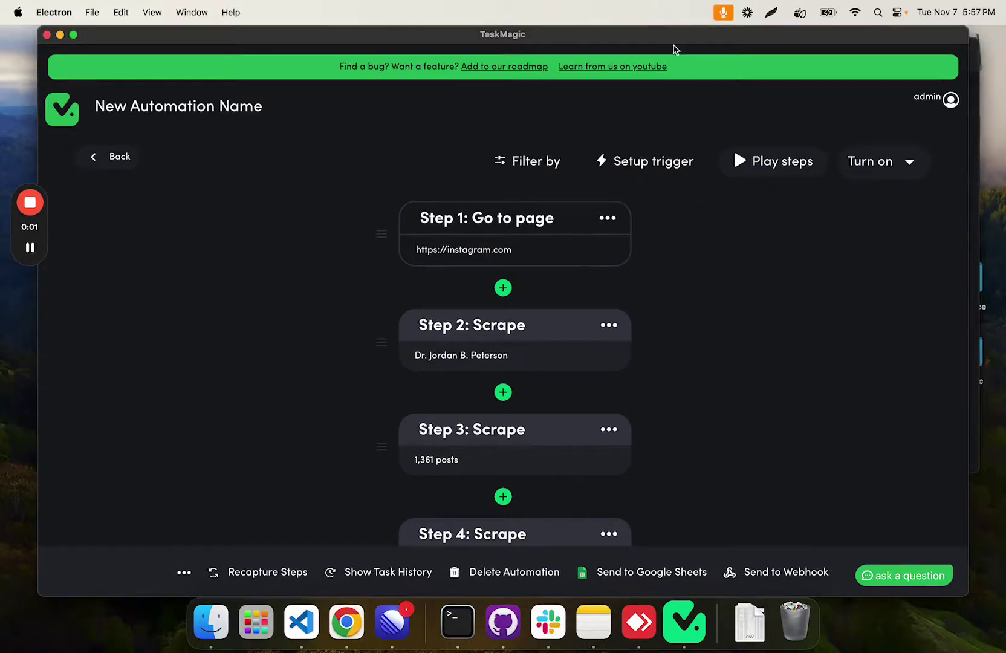
pyautogui.moveTo(677, 38); pyautogui.dragTo(669, 38)
pyautogui.click(646, 165)
pyautogui.click(469, 417)
pyautogui.write('google')
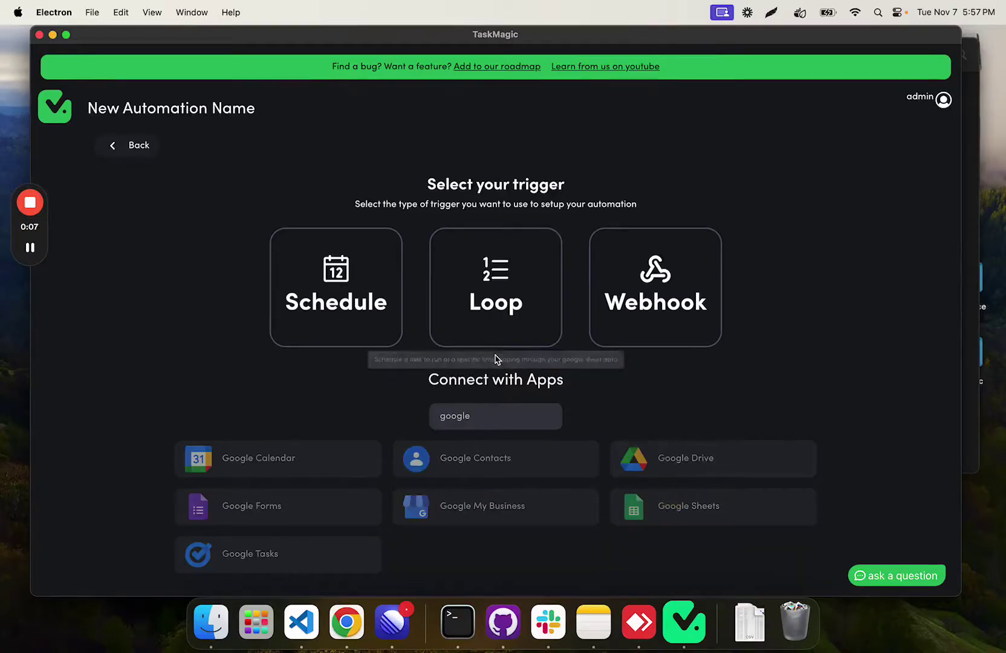
pyautogui.click(653, 503)
pyautogui.click(453, 284)
pyautogui.click(429, 316)
# Step: Point the trigger at the newest_apps connection, Instagram Data spreadsheet, Username tracking sheet
pyautogui.scroll(-2, 427, 294)
pyautogui.click(427, 269)
pyautogui.click(368, 387)
pyautogui.scroll(-1, 401, 261)
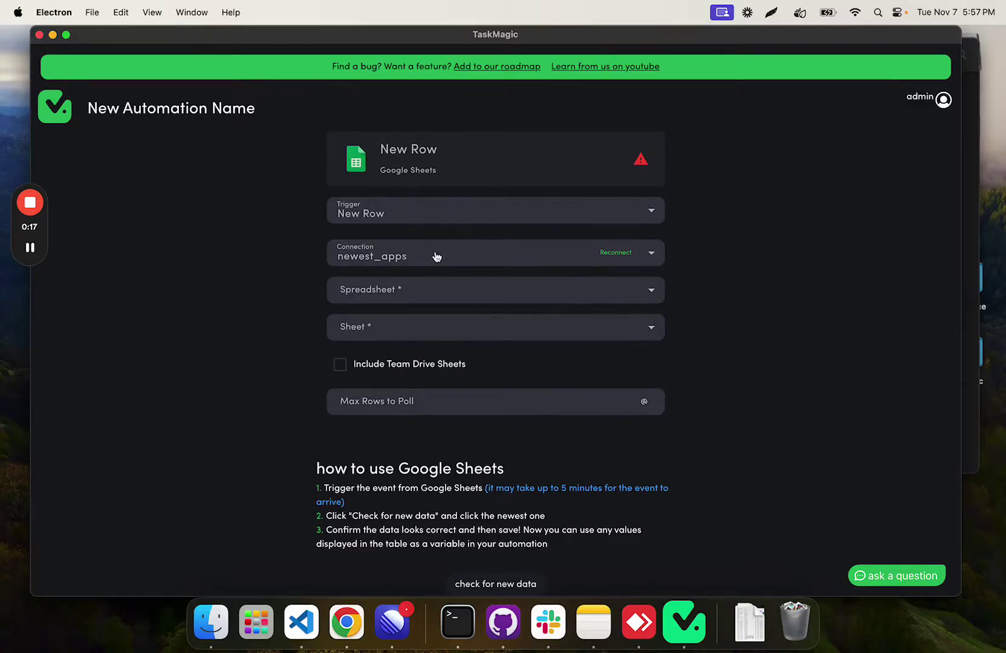
pyautogui.click(440, 298)
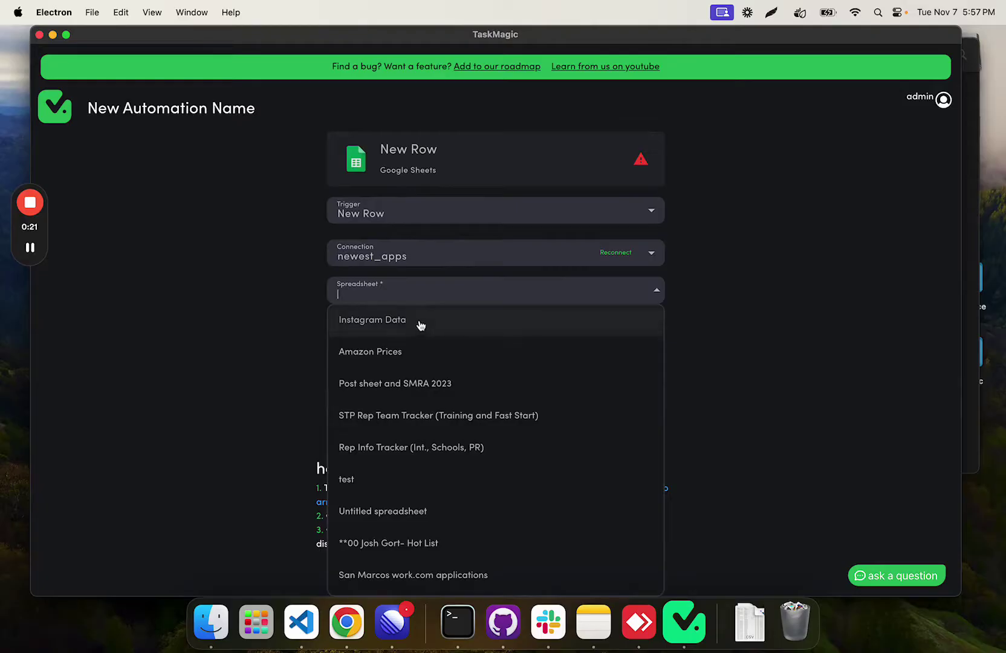
pyautogui.click(376, 319)
pyautogui.click(427, 293)
pyautogui.click(422, 314)
pyautogui.click(400, 326)
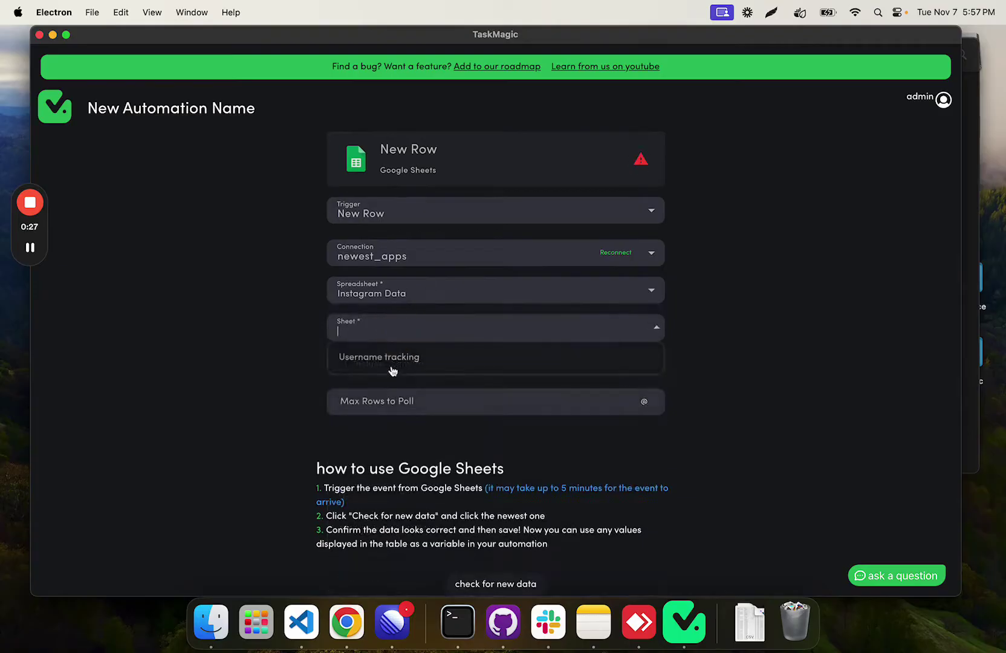
pyautogui.click(399, 357)
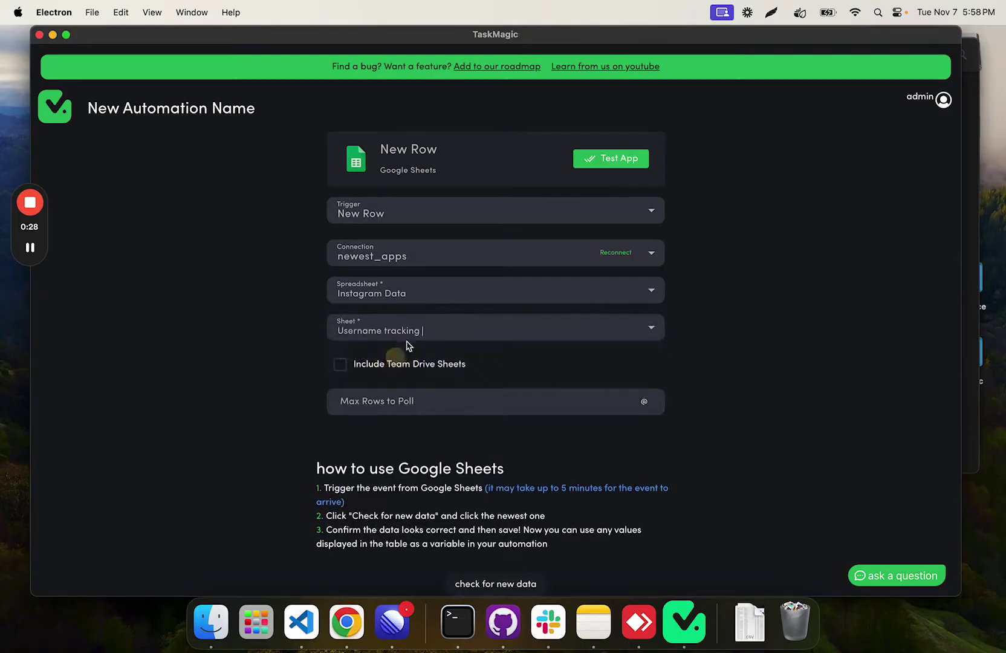
# Step: Set Max Rows to 50 and test the Google Sheets trigger
pyautogui.click(409, 410)
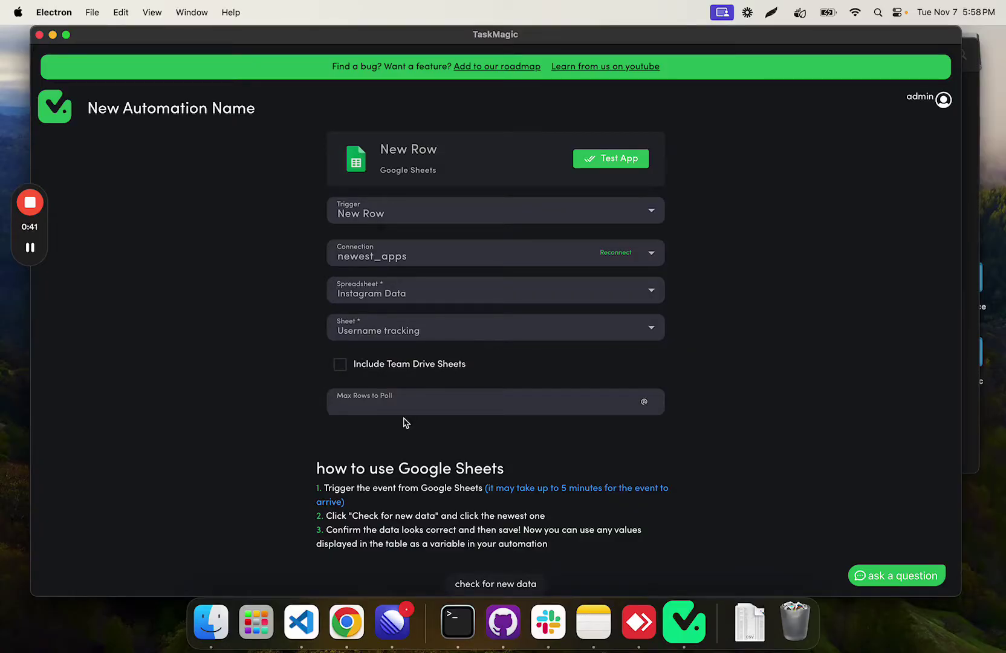
pyautogui.write('0')
pyautogui.click(626, 160)
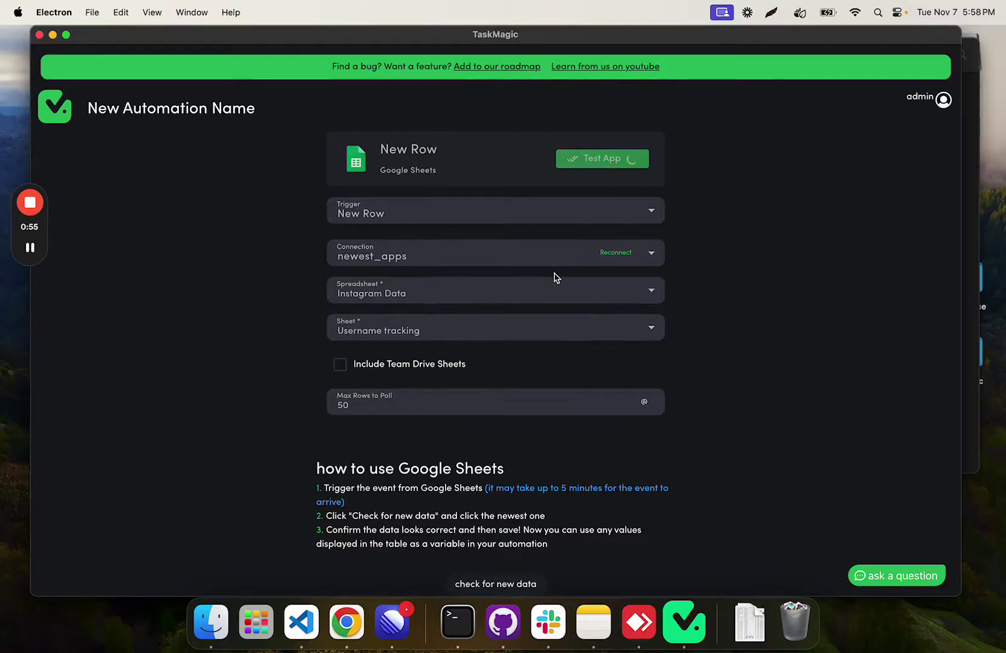
# Step: Copy the username in A3 into A4 as a new row, then return to the trigger setup
pyautogui.click(346, 621)
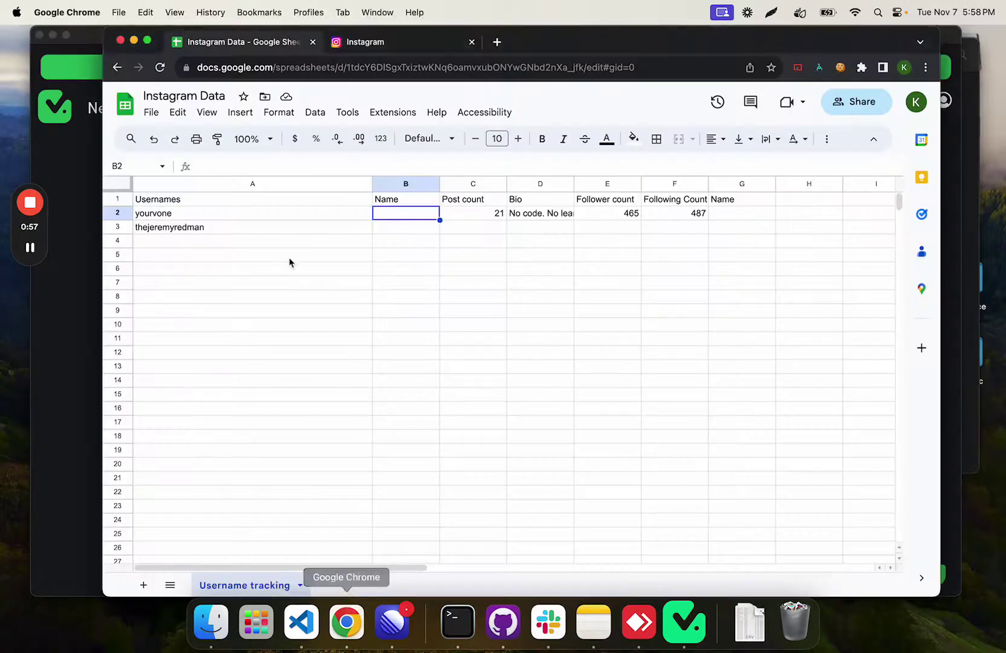
pyautogui.click(188, 228)
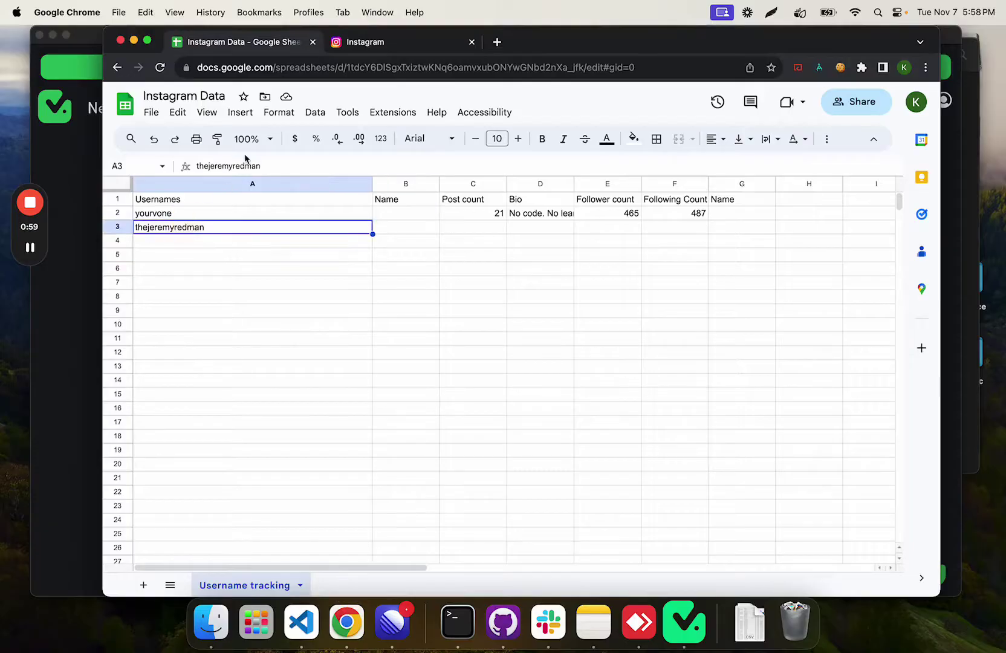
pyautogui.press('cmd+c')
pyautogui.click(192, 241)
pyautogui.press('super+v')
pyautogui.click(84, 365)
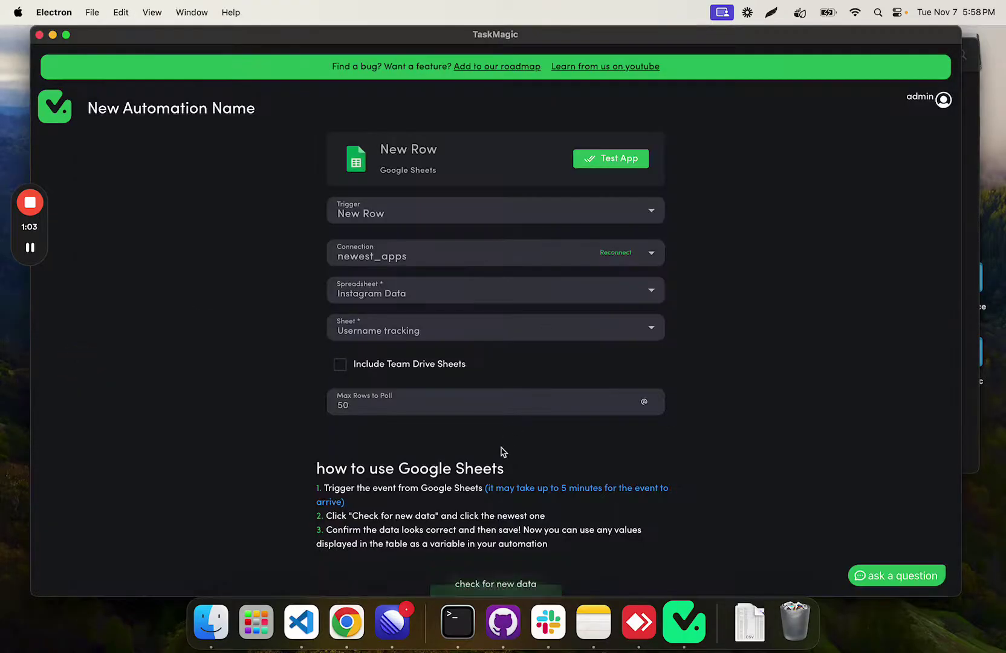
# Step: Check for new data so the trigger pulls sample row 43 with its column A username
pyautogui.click(495, 583)
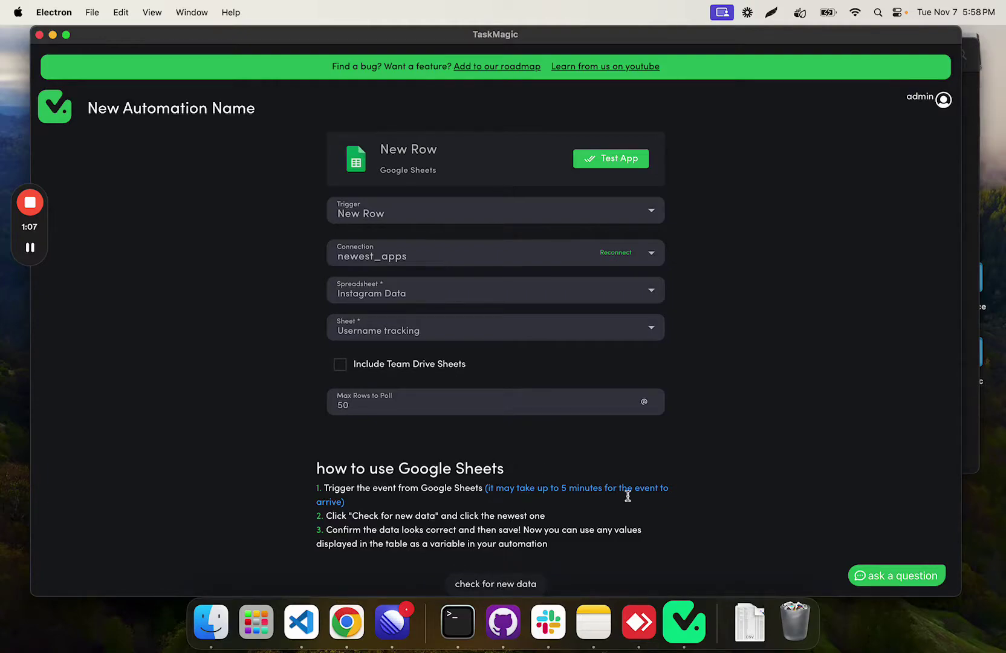
pyautogui.moveTo(424, 508); pyautogui.dragTo(480, 488)
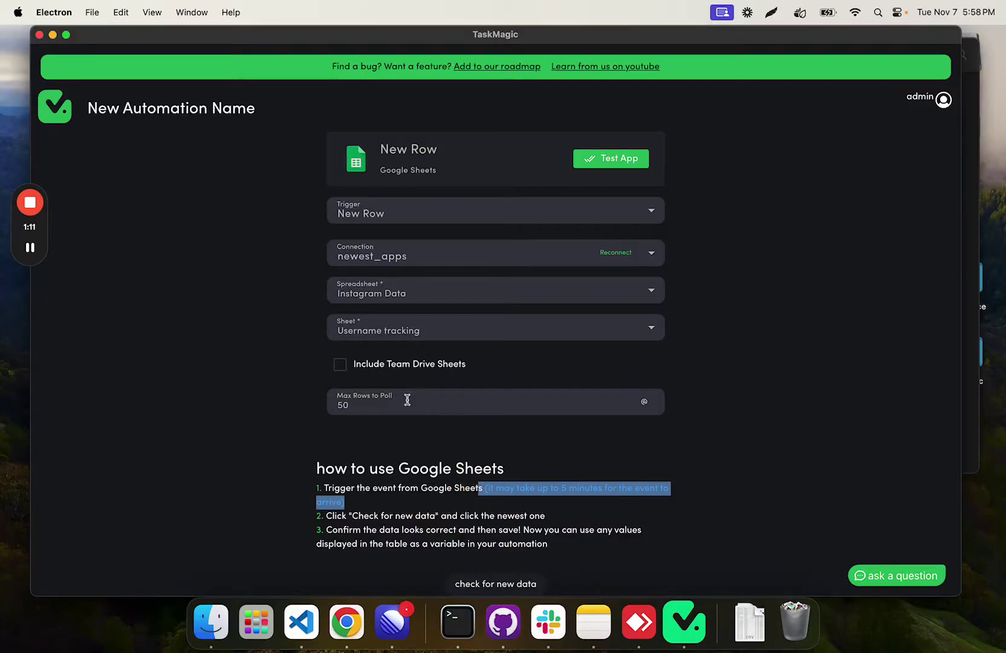
pyautogui.click(416, 506)
pyautogui.moveTo(495, 504); pyautogui.dragTo(488, 488)
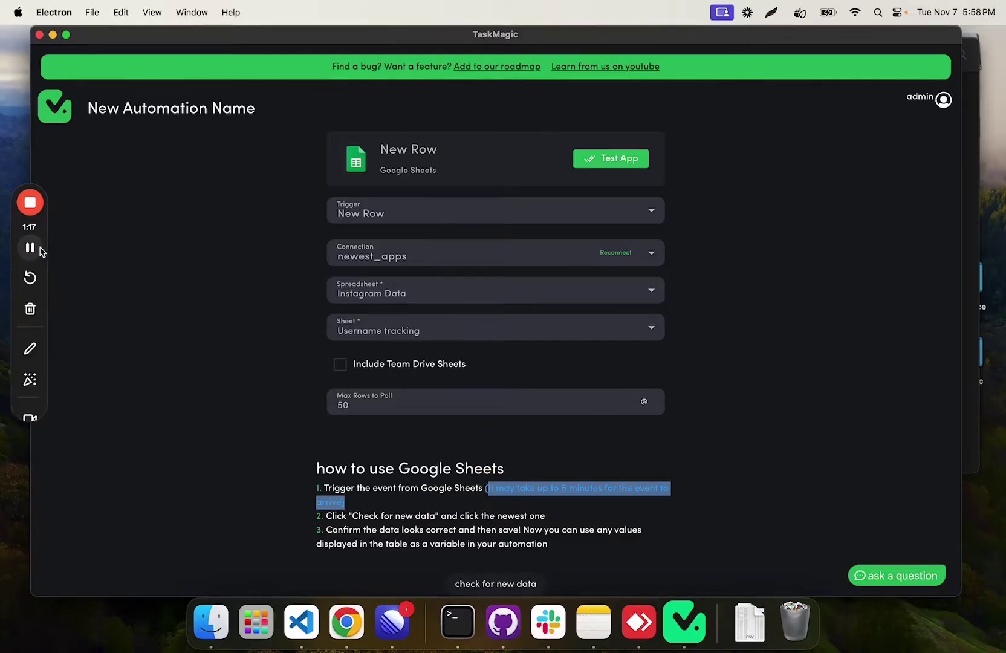
pyautogui.click(30, 247)
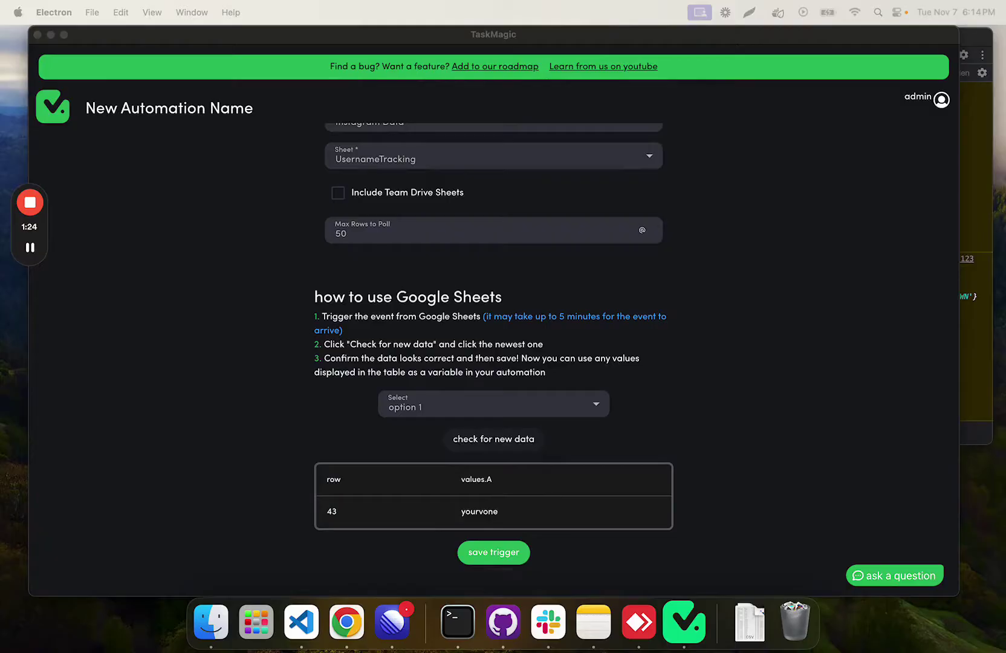
# Step: Look over the new usernames in the spreadsheet and come back to the trigger setup
pyautogui.click(703, 438)
pyautogui.click(58, 411)
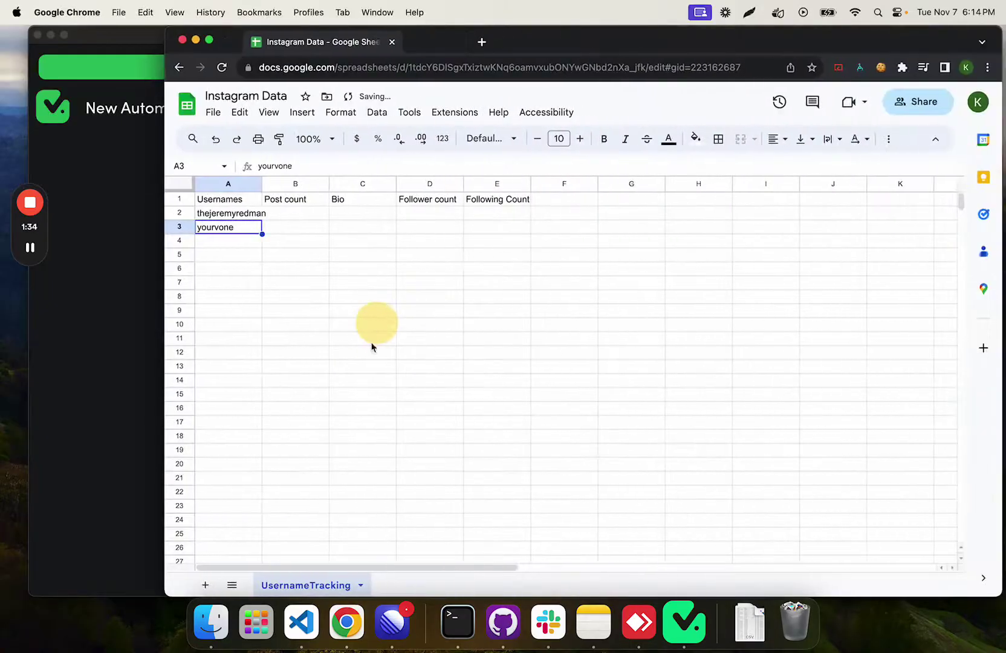
pyautogui.click(130, 296)
pyautogui.click(493, 552)
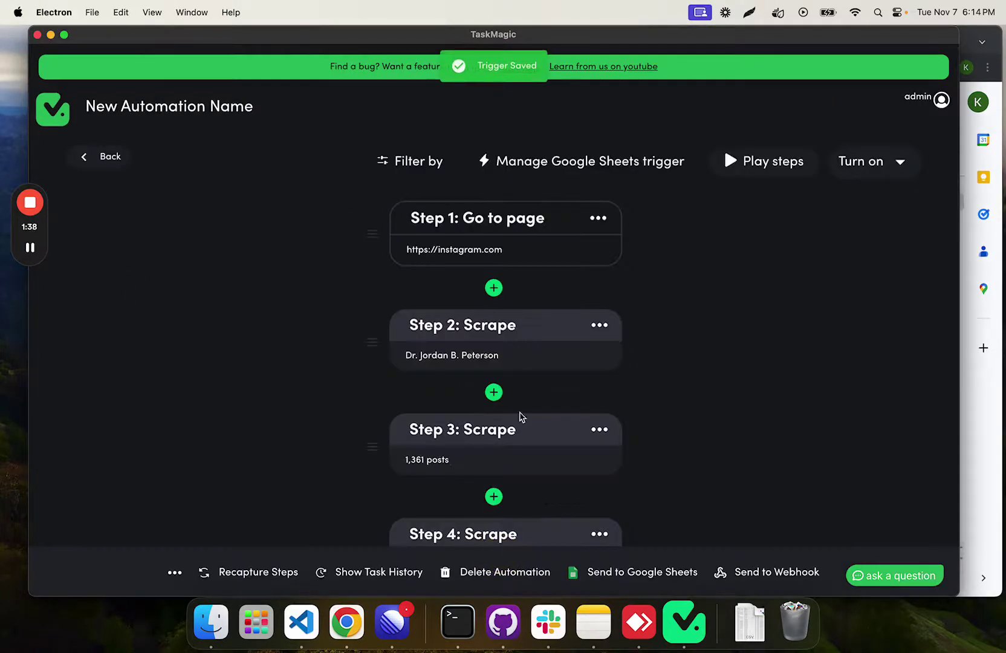
pyautogui.click(481, 249)
pyautogui.click(454, 394)
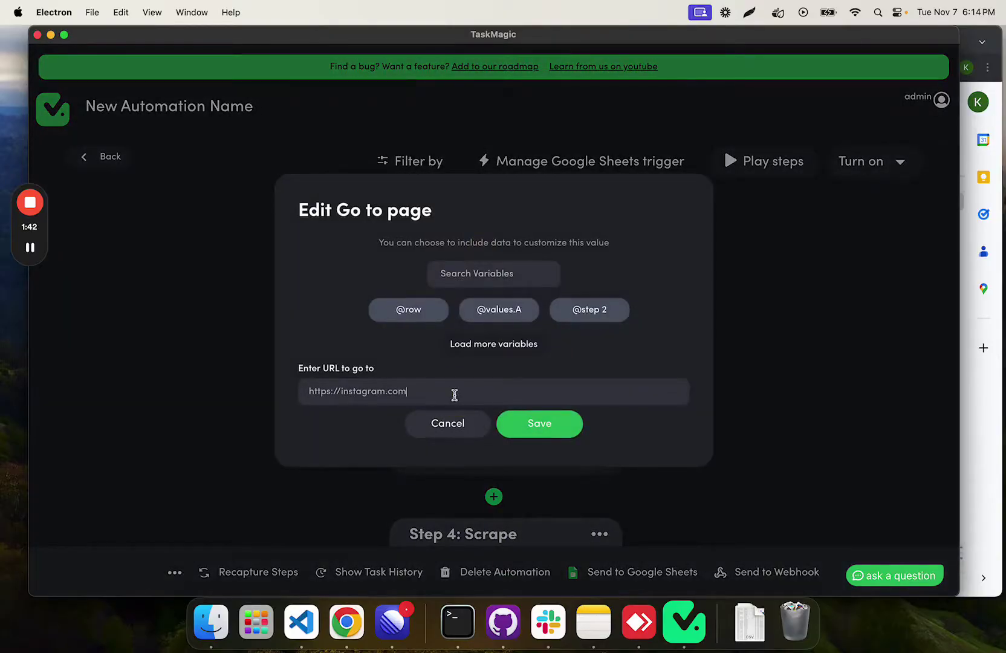
pyautogui.write('/')
pyautogui.click(498, 312)
pyautogui.doubleClick(439, 393)
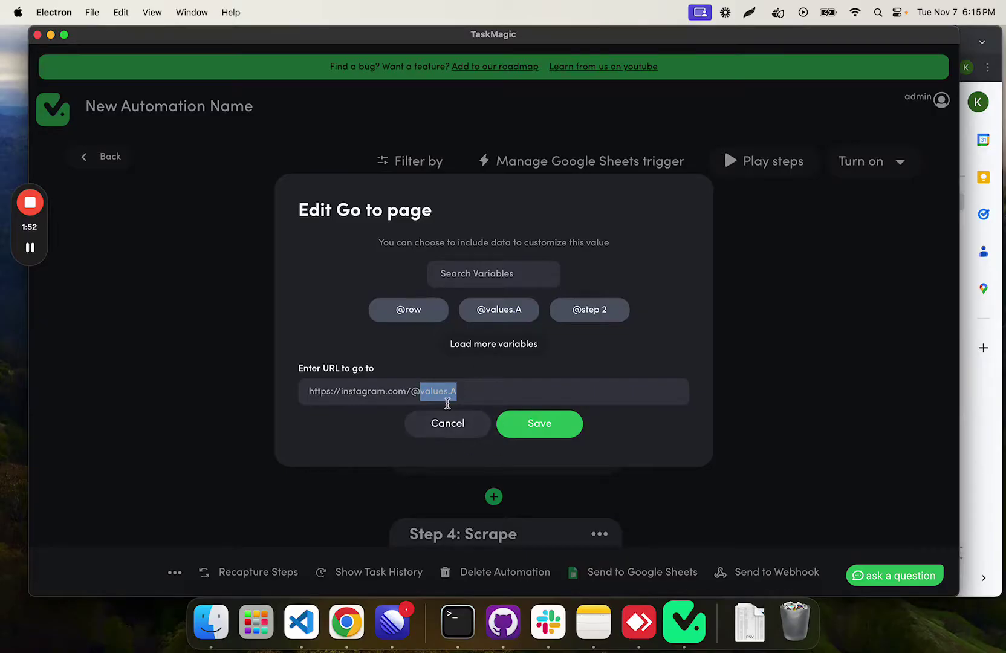
pyautogui.click(544, 424)
# Step: Scroll down and add a new step after Step 6
pyautogui.scroll(-3, 489, 338)
pyautogui.scroll(-5, 501, 299)
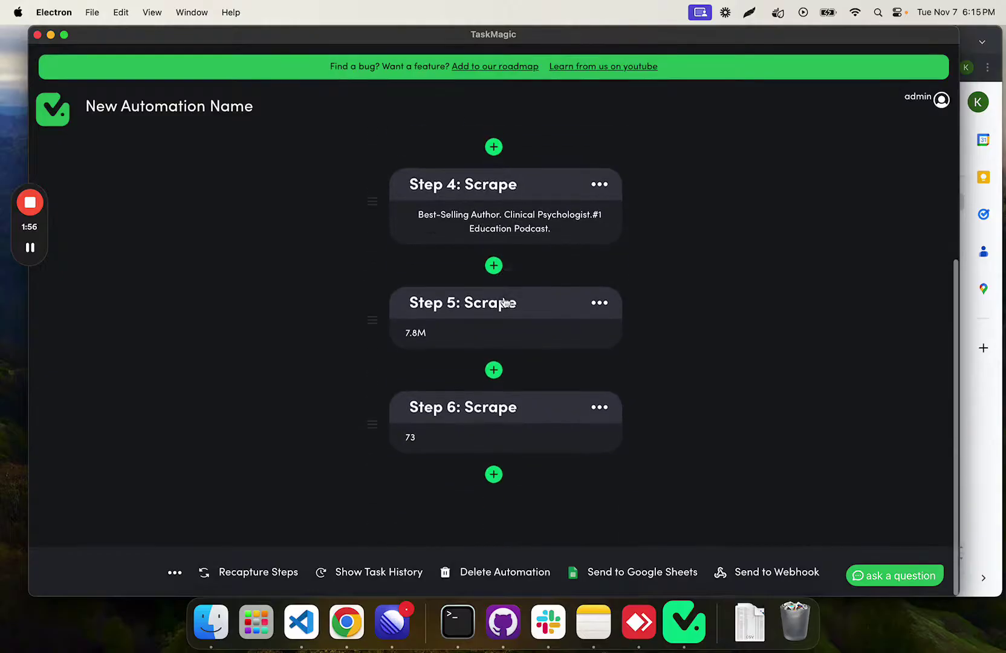
pyautogui.click(494, 474)
# Step: Make Step 7 an app action using Google Sheets, found by searching 'google sheets'
pyautogui.click(565, 245)
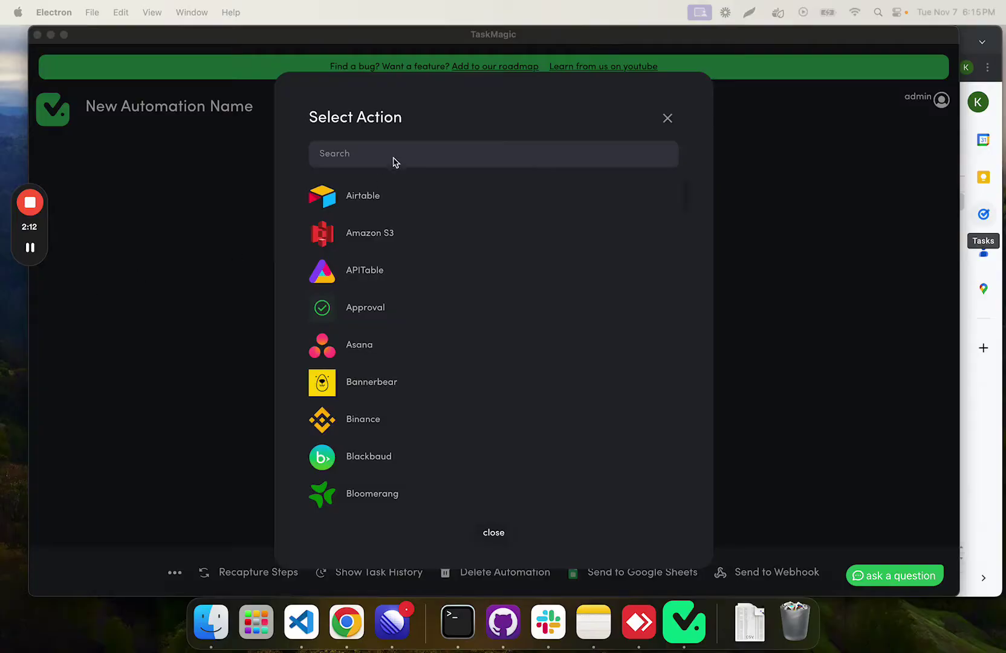
pyautogui.click(393, 162)
pyautogui.write('google sheets')
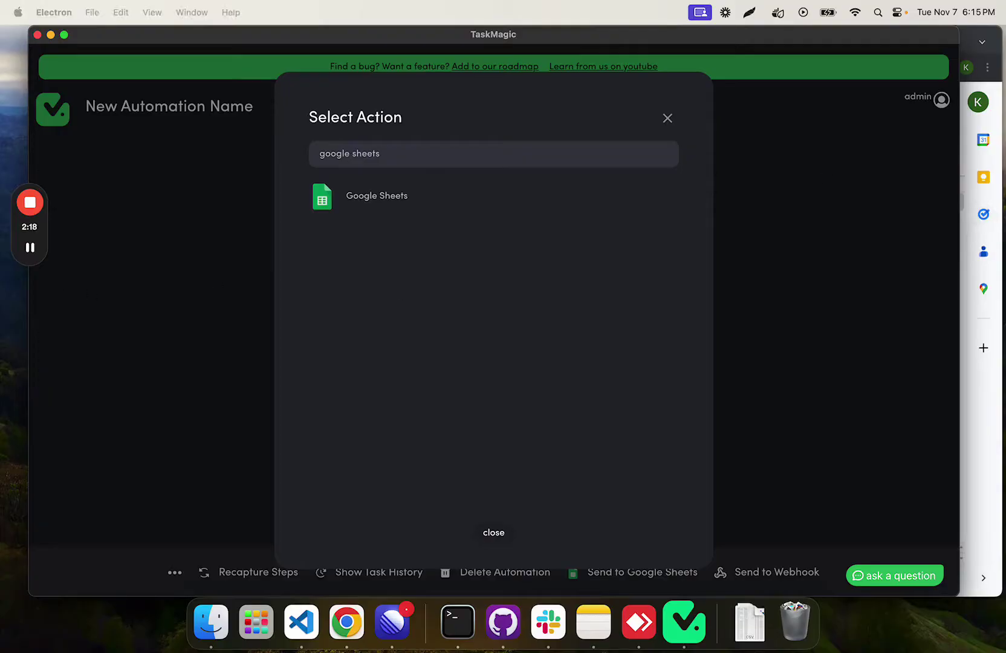
pyautogui.press('Return')
# Step: Choose the Google Sheets Find Rows action with the newest_apps connection and the Instagram Data spreadsheet
pyautogui.click(525, 215)
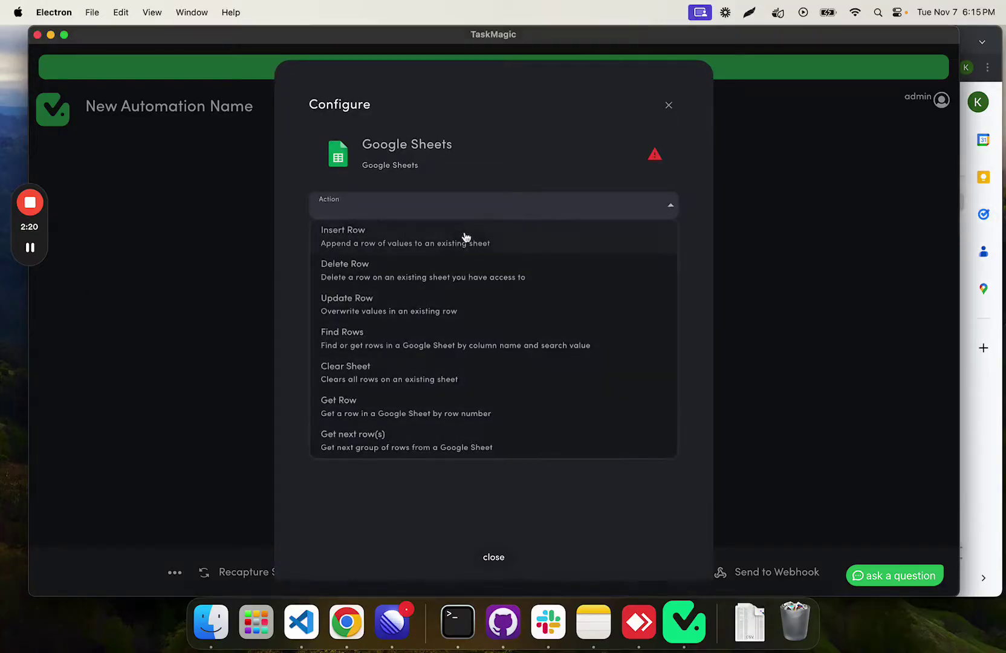
pyautogui.click(376, 349)
pyautogui.click(470, 253)
pyautogui.click(392, 367)
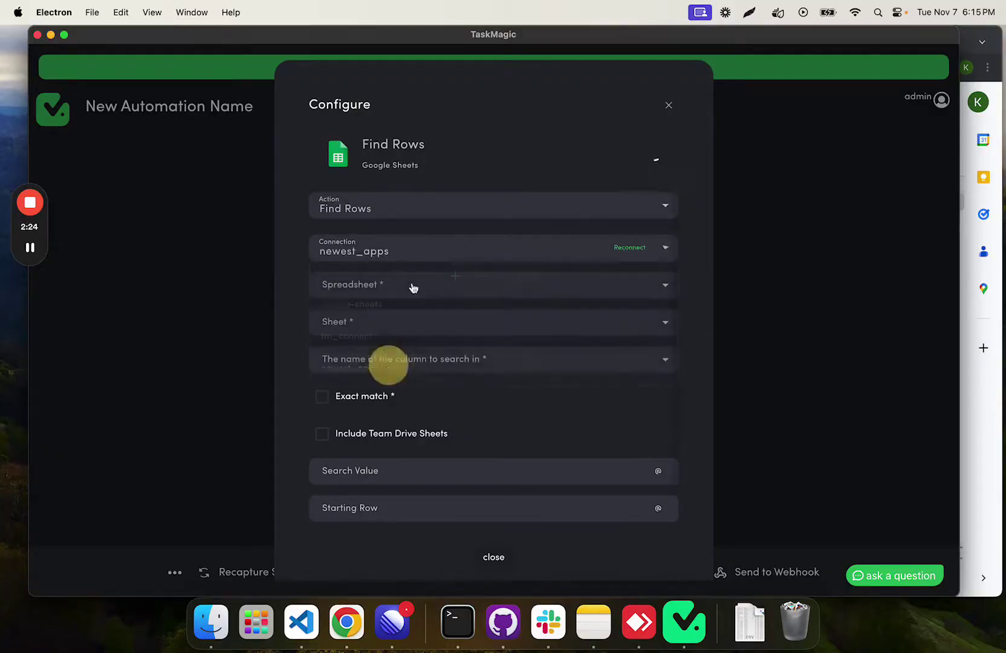
pyautogui.click(496, 251)
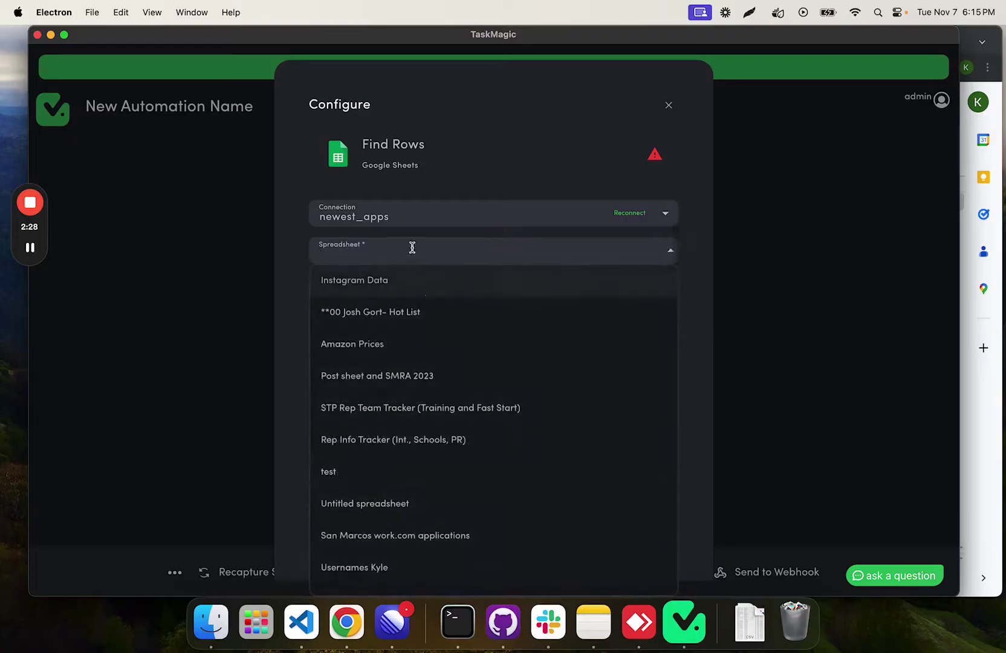
pyautogui.click(387, 291)
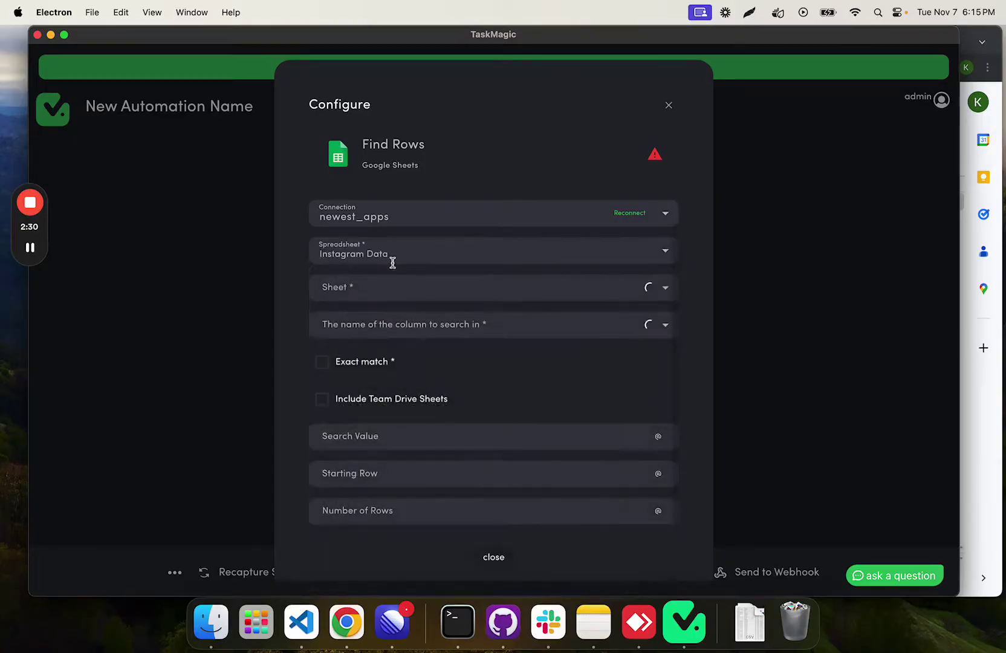
# Step: Pick the UsernameTracking sheet, checking the sheet's column headers
pyautogui.click(388, 289)
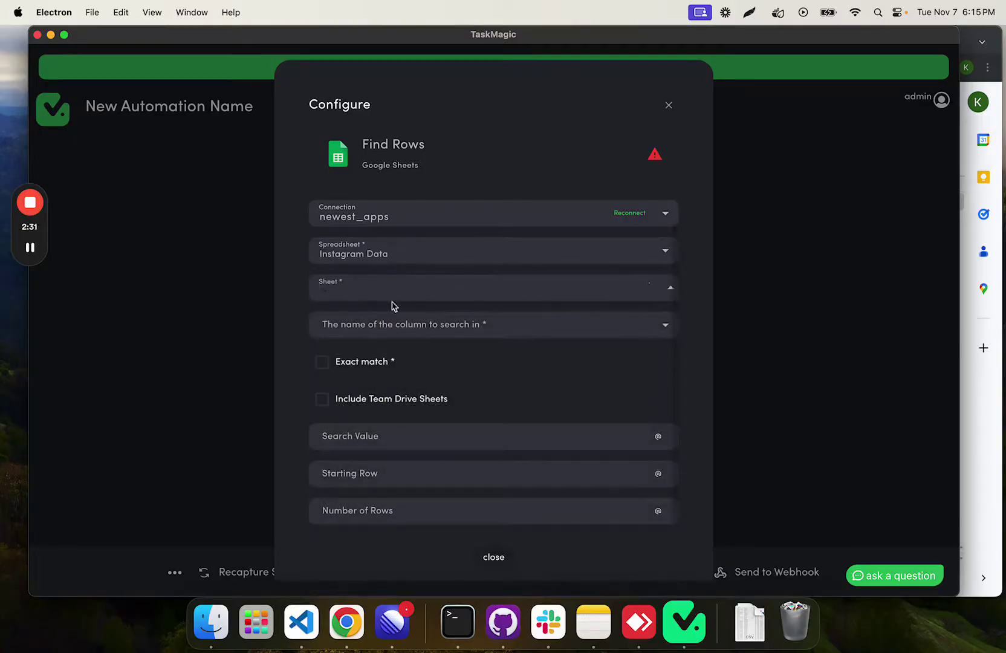
pyautogui.click(603, 288)
pyautogui.click(551, 317)
pyautogui.click(989, 497)
pyautogui.click(235, 203)
pyautogui.click(141, 359)
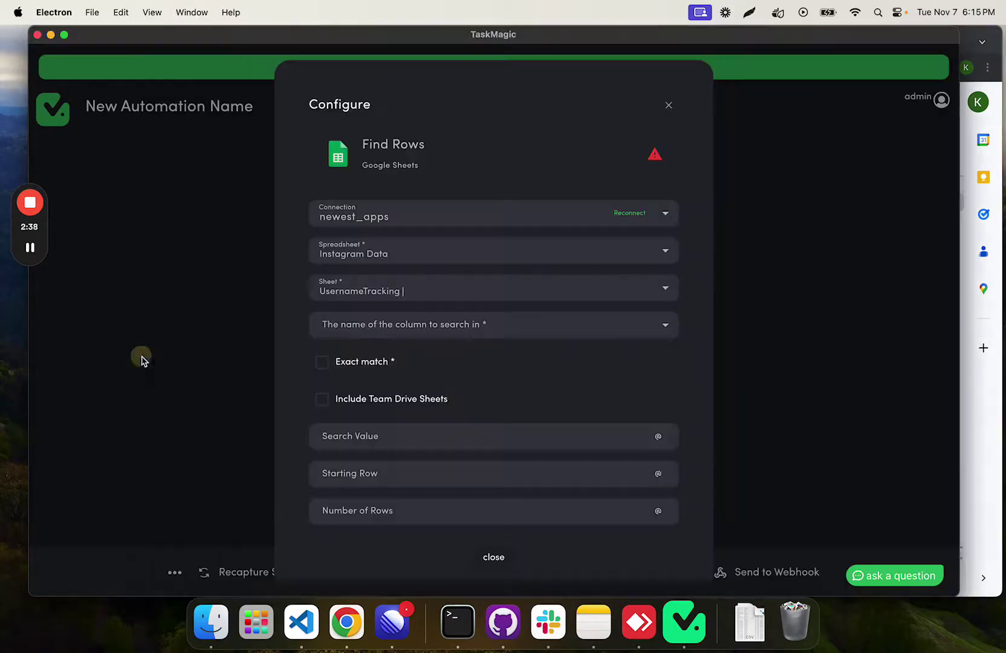
# Step: Search the Usernames column with exact match for the new row's column A value
pyautogui.click(435, 328)
pyautogui.click(402, 352)
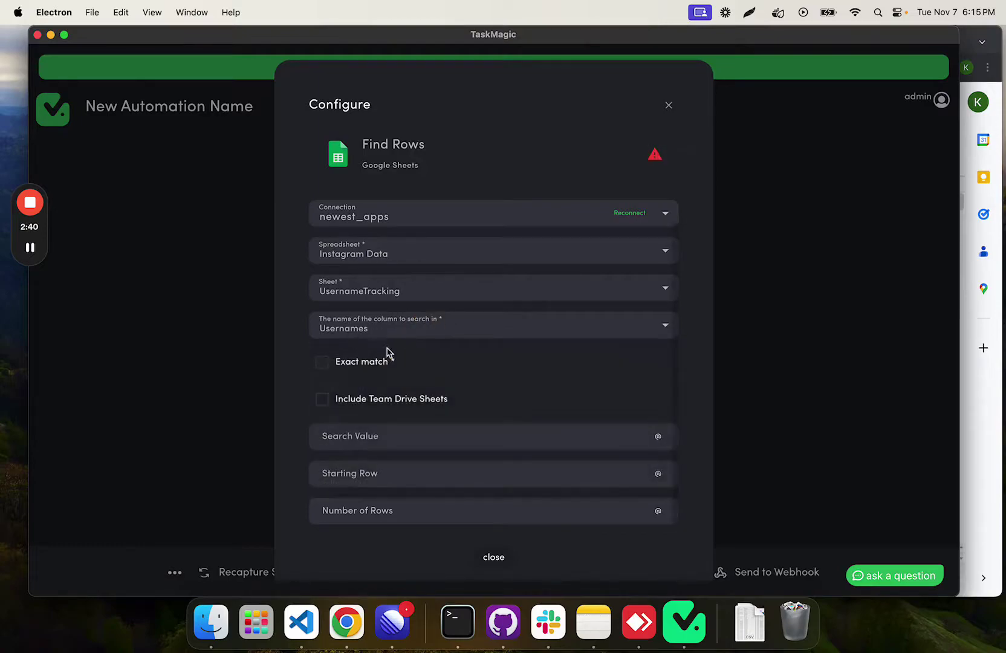
pyautogui.click(322, 361)
pyautogui.click(658, 436)
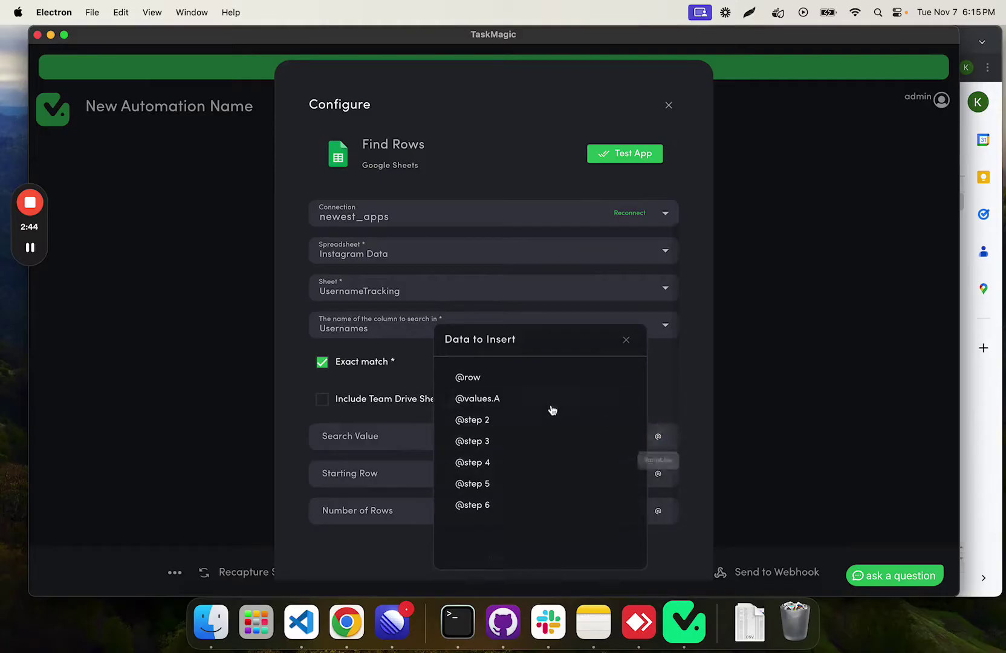
pyautogui.click(490, 397)
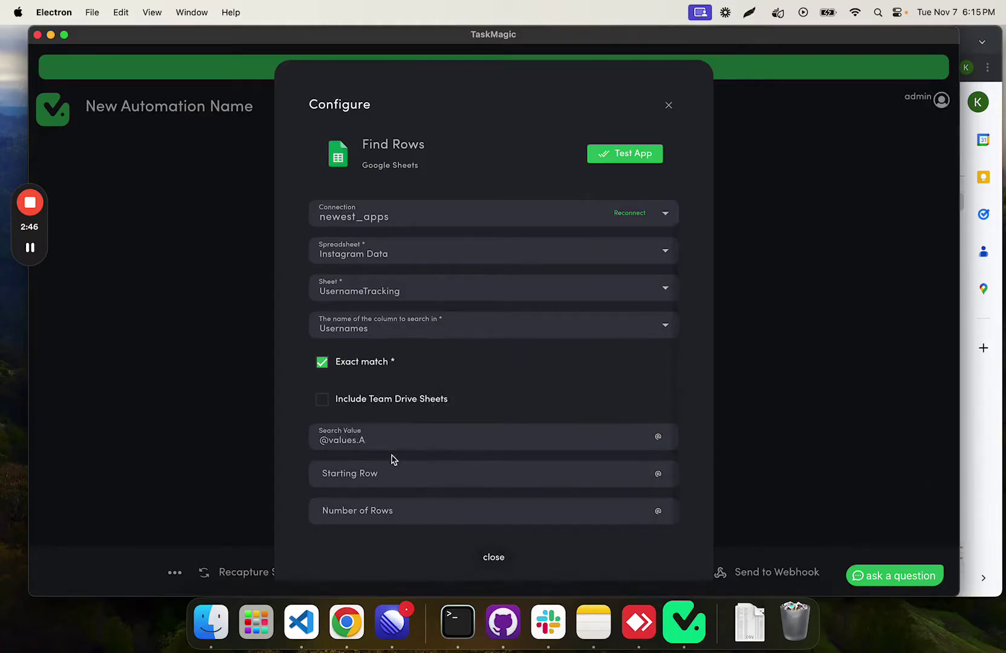
pyautogui.moveTo(400, 443); pyautogui.dragTo(310, 439)
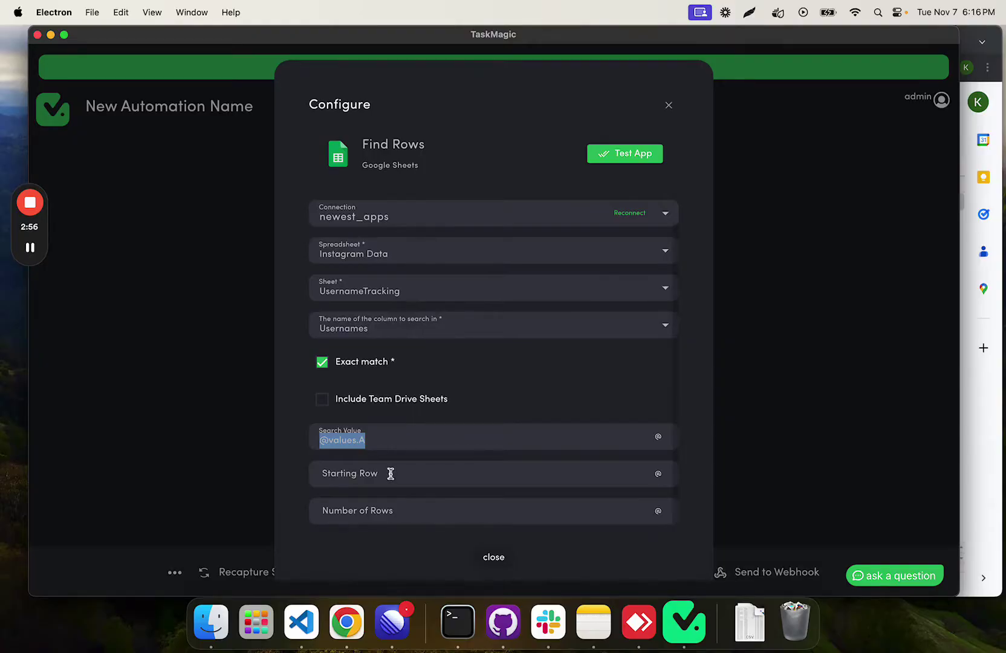
pyautogui.click(401, 439)
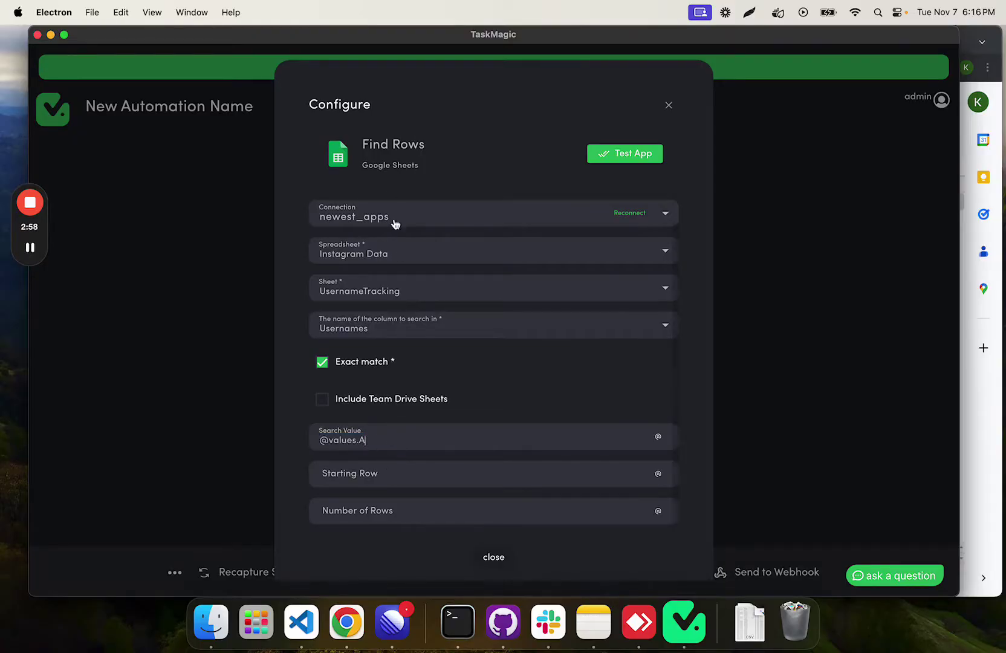
pyautogui.click(453, 479)
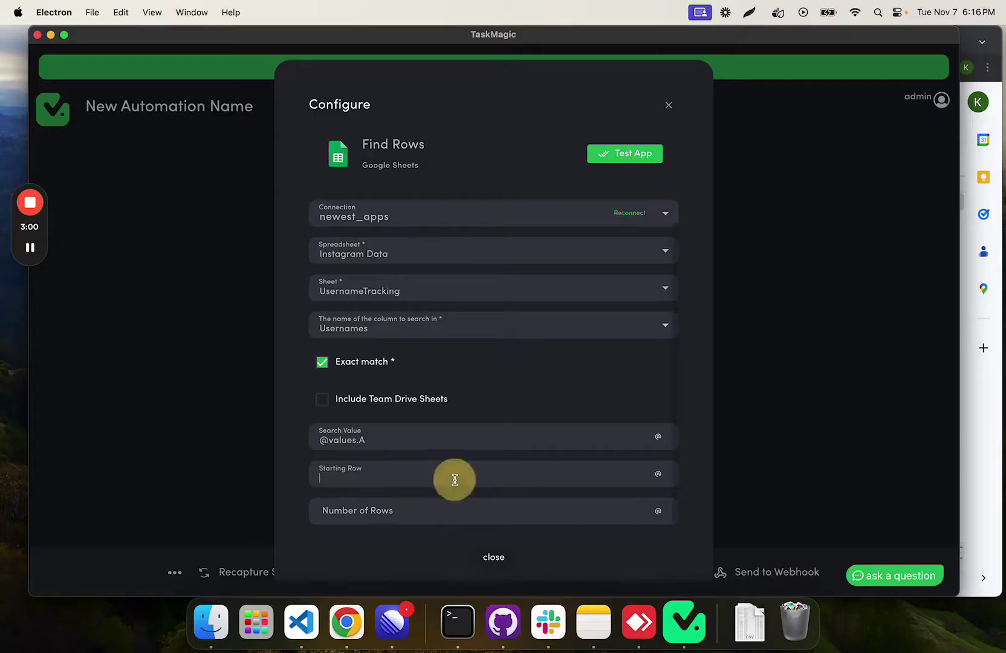
pyautogui.click(656, 475)
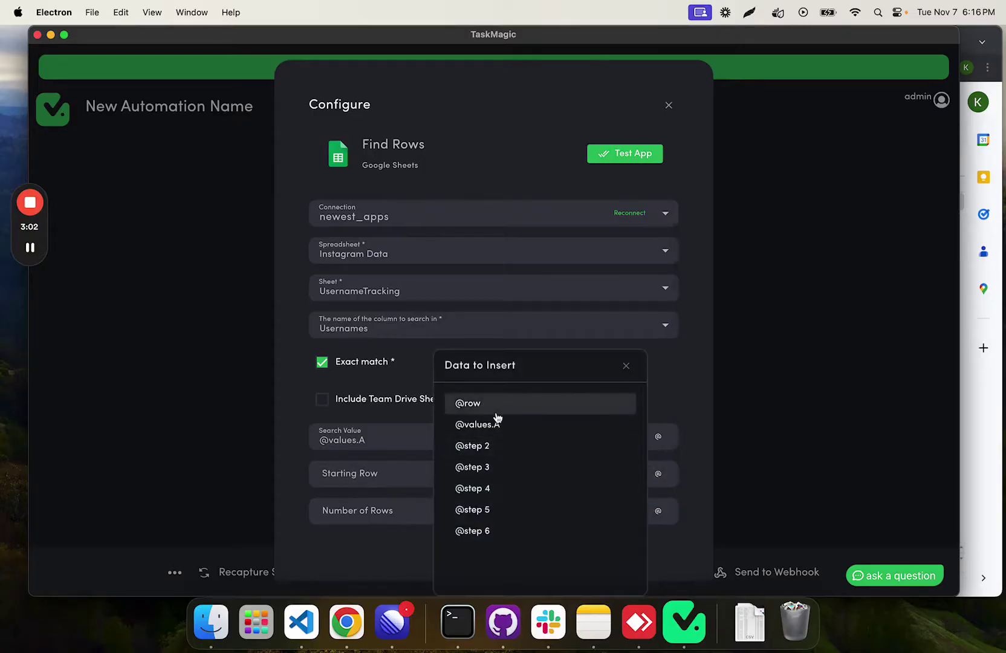
pyautogui.click(626, 366)
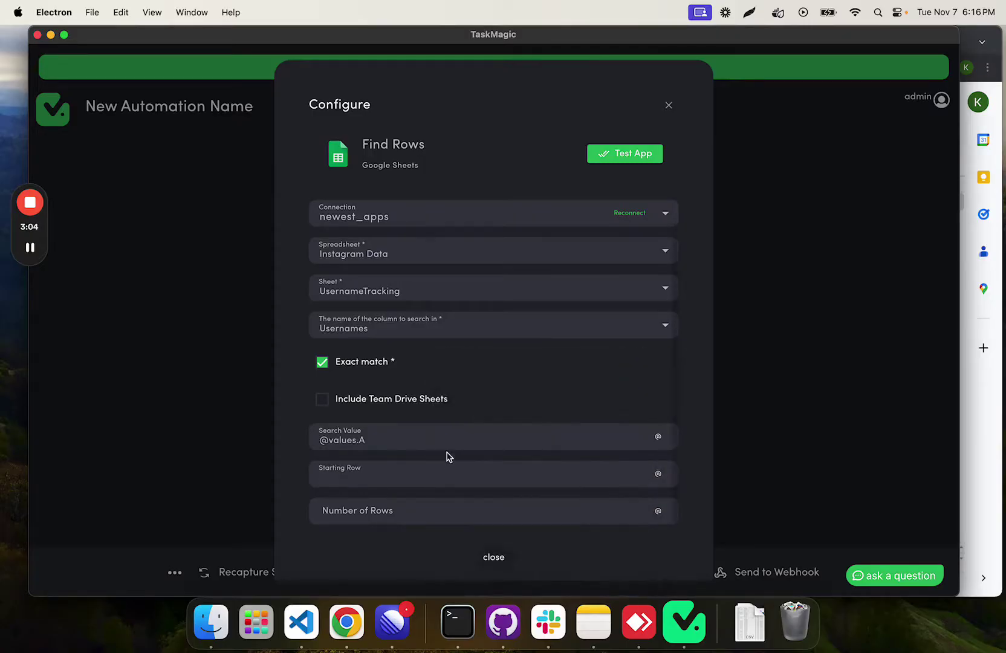
pyautogui.moveTo(364, 440); pyautogui.dragTo(320, 439)
pyautogui.write('@row')
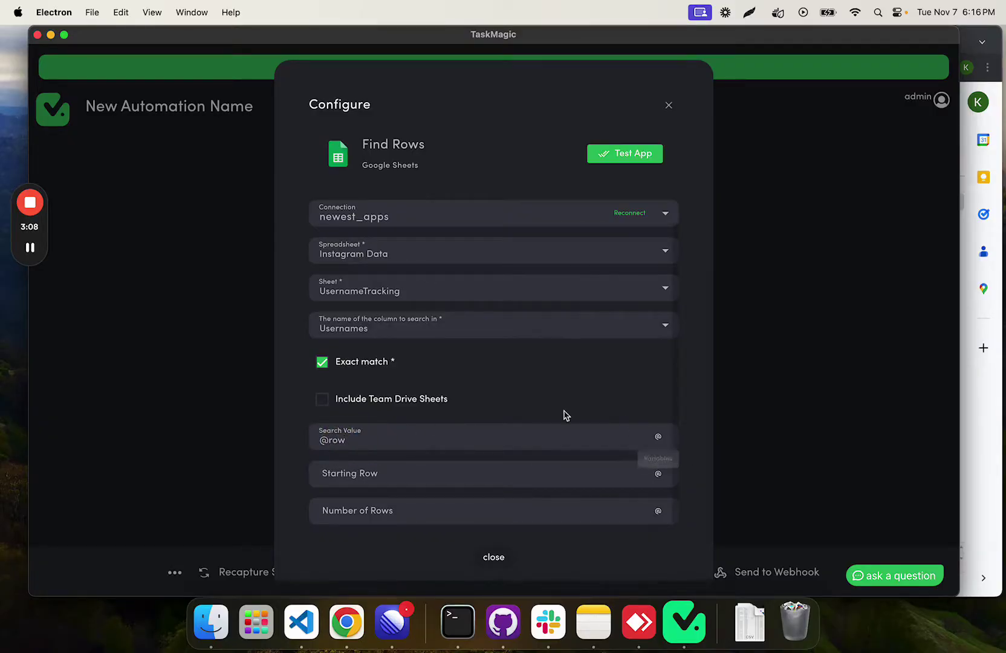
pyautogui.press('BackSpace')
pyautogui.click(659, 438)
pyautogui.click(361, 455)
pyautogui.press('BackSpace')
pyautogui.click(658, 436)
pyautogui.click(503, 402)
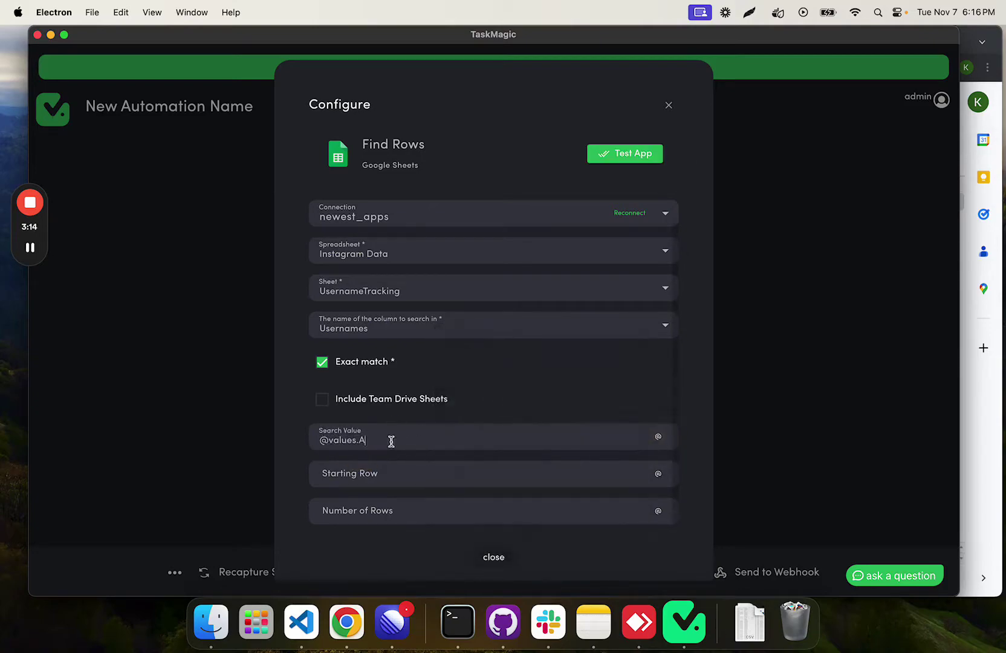
pyautogui.moveTo(305, 440); pyautogui.dragTo(393, 432)
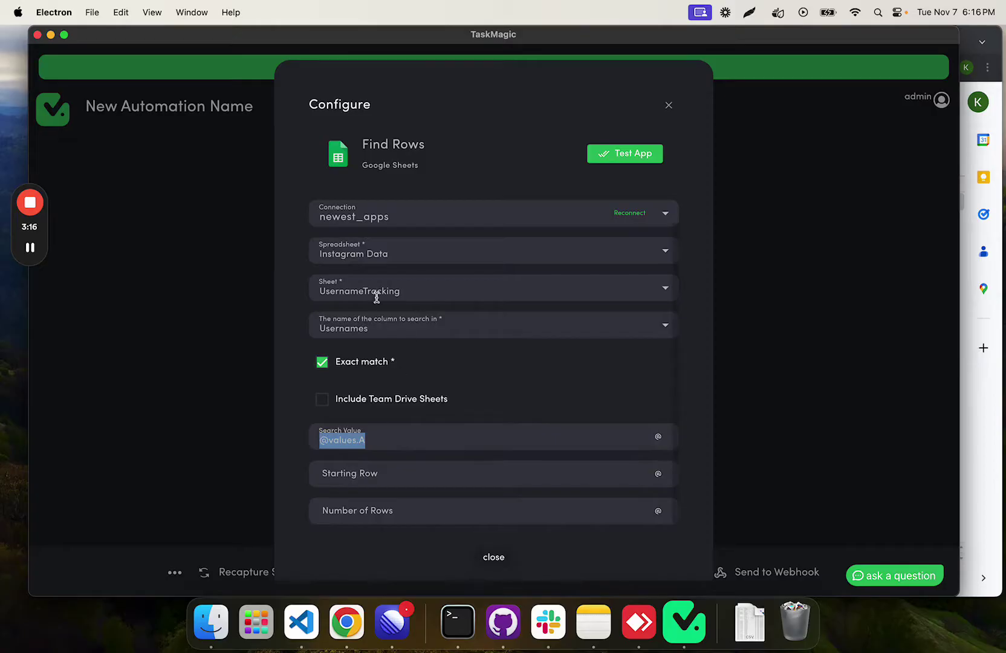
# Step: Set Starting Row to 2 and Number of Rows to 500
pyautogui.click(550, 475)
pyautogui.write('2')
pyautogui.click(422, 509)
pyautogui.write('500')
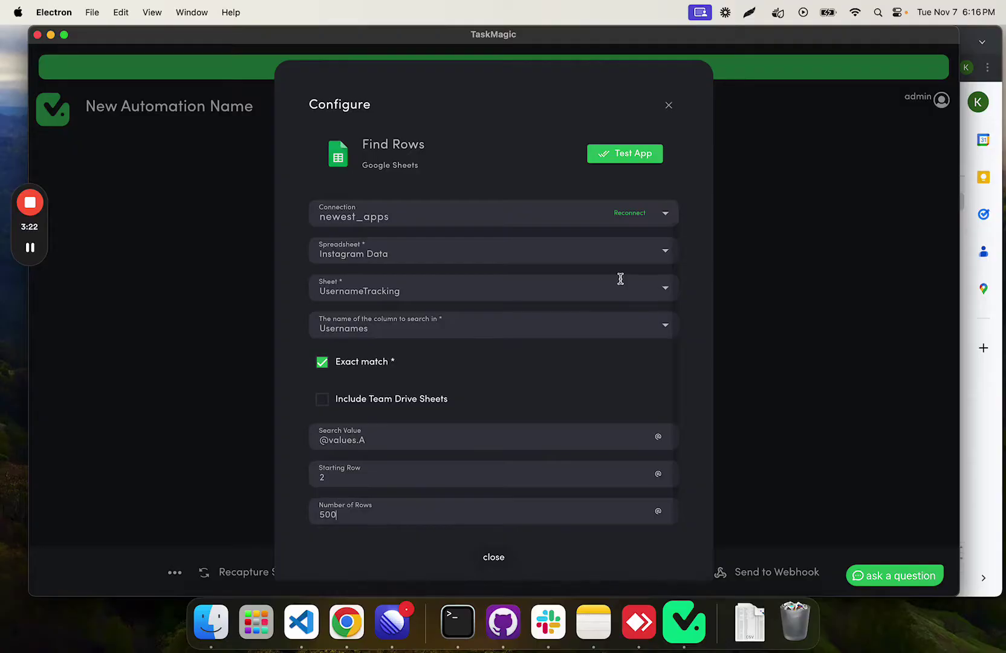
# Step: Test Find Rows with a sample username, confirming it matches row 3
pyautogui.click(631, 161)
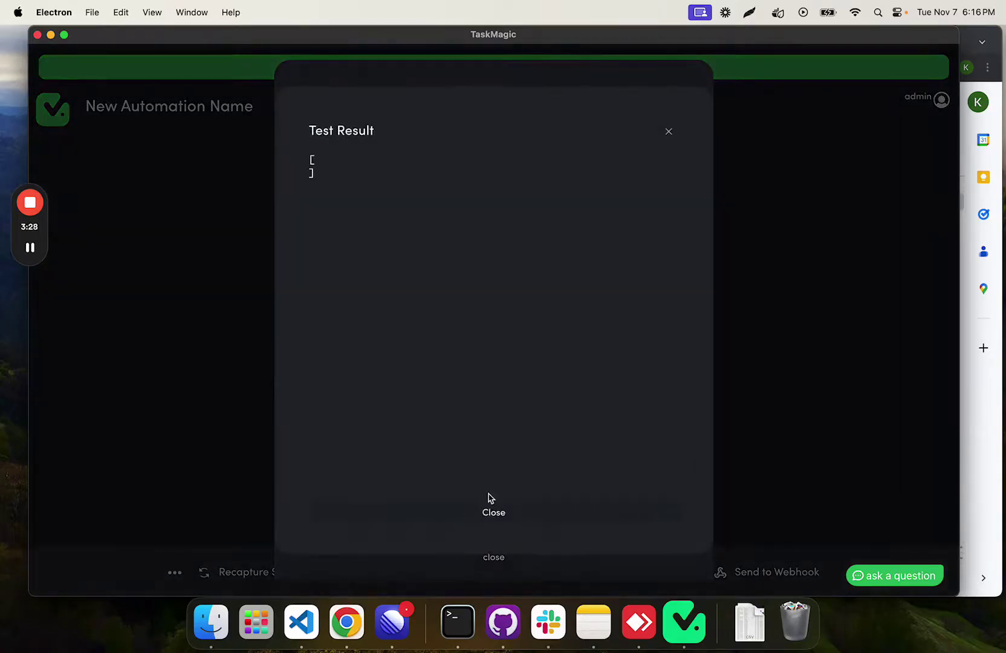
pyautogui.click(502, 516)
pyautogui.tripleClick(377, 441)
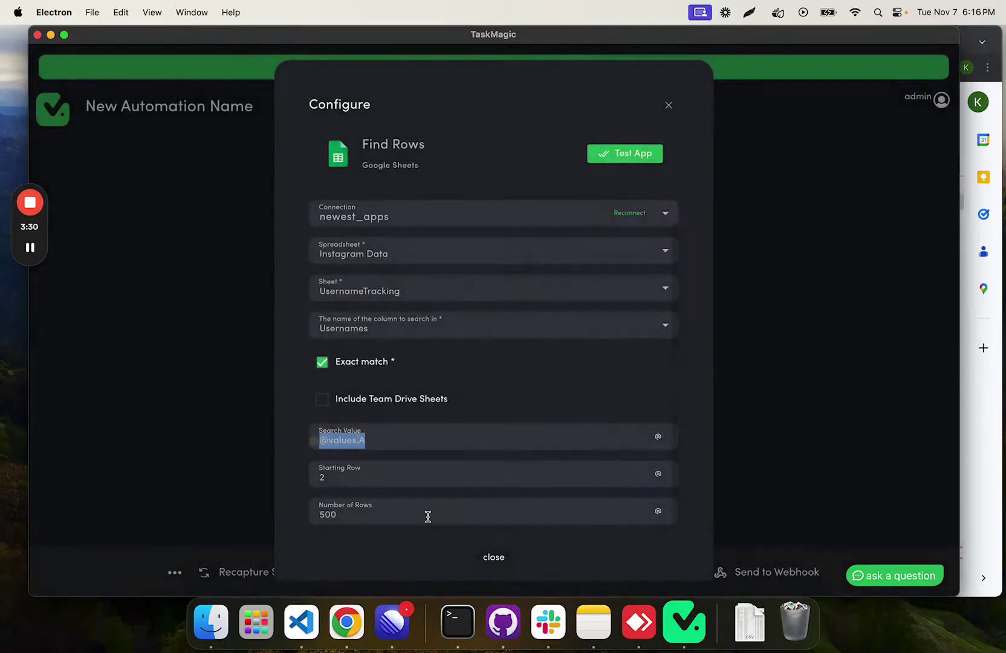
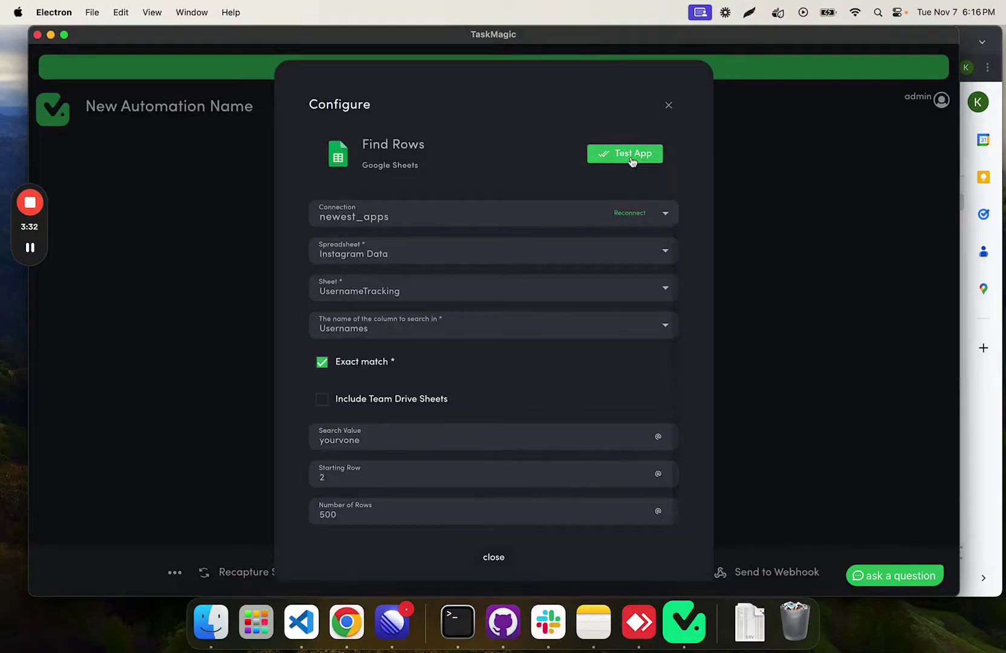
pyautogui.click(632, 160)
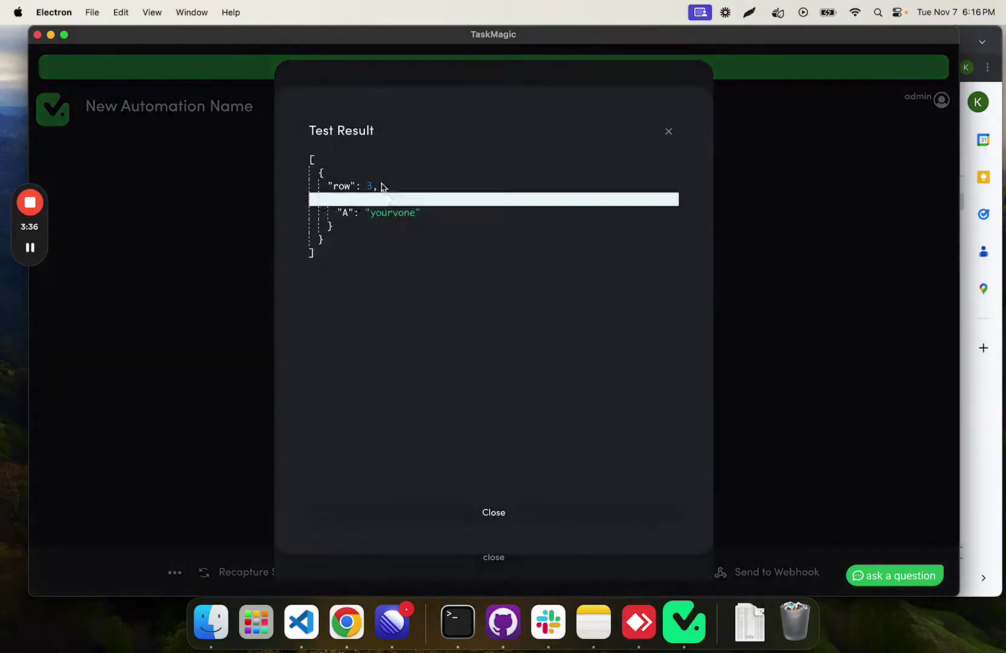
pyautogui.doubleClick(336, 186)
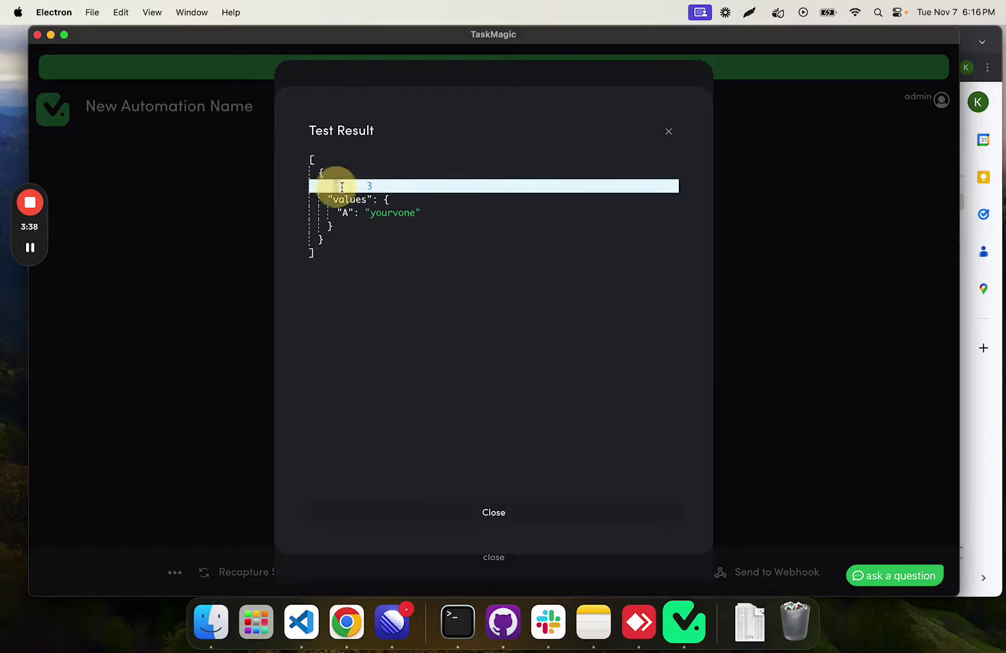
pyautogui.click(668, 131)
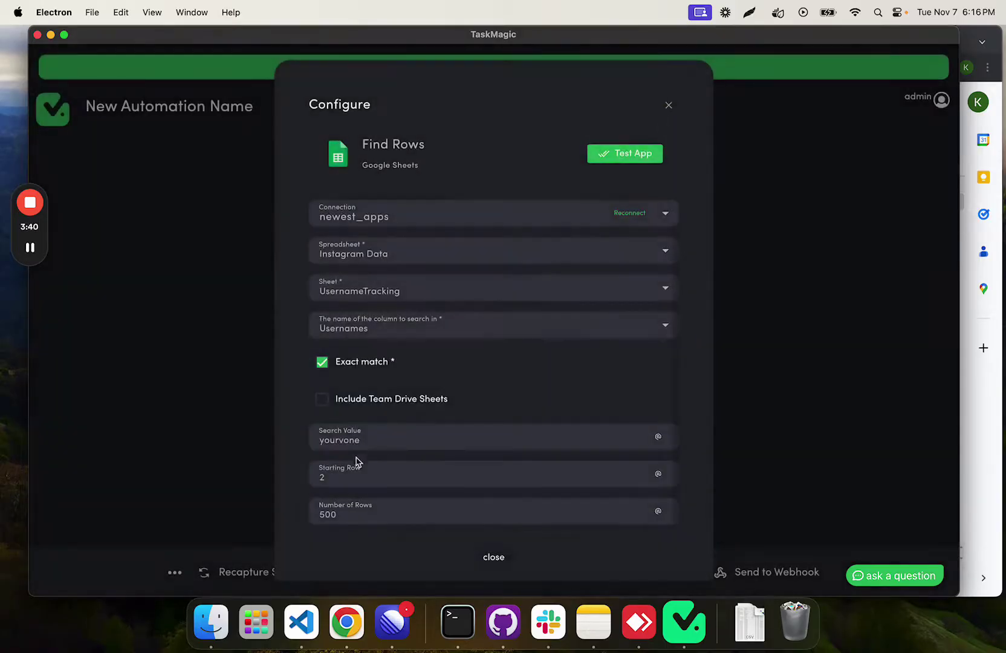
pyautogui.click(393, 443)
pyautogui.press('super+a')
pyautogui.press('BackSpace')
pyautogui.click(657, 438)
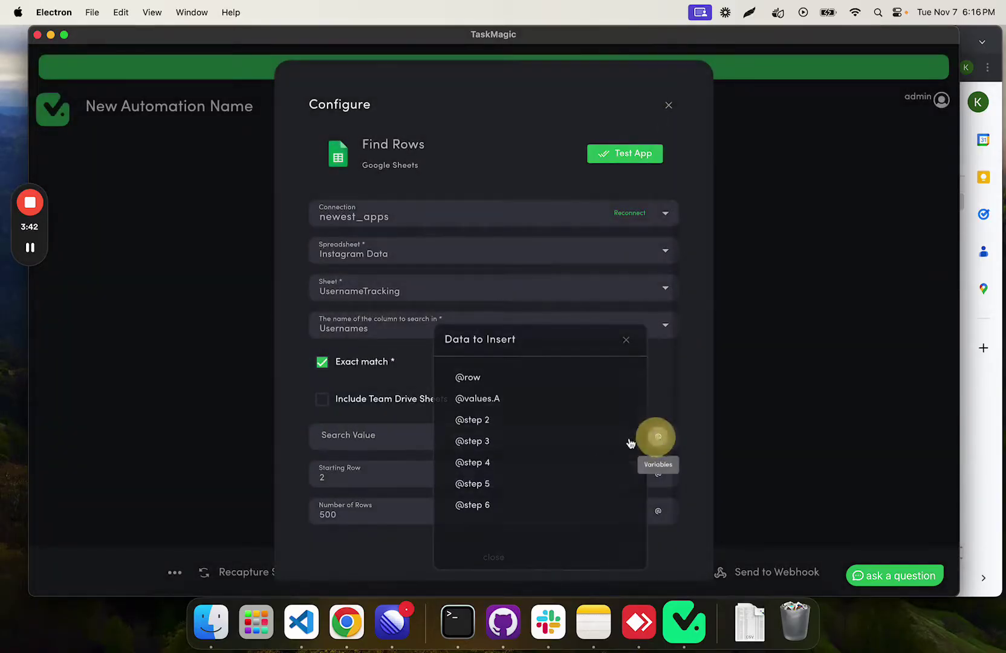
pyautogui.click(509, 407)
pyautogui.click(493, 557)
pyautogui.scroll(-3, 491, 423)
# Step: Add a Google Sheets Update Row step after step 7
pyautogui.click(491, 478)
pyautogui.click(581, 244)
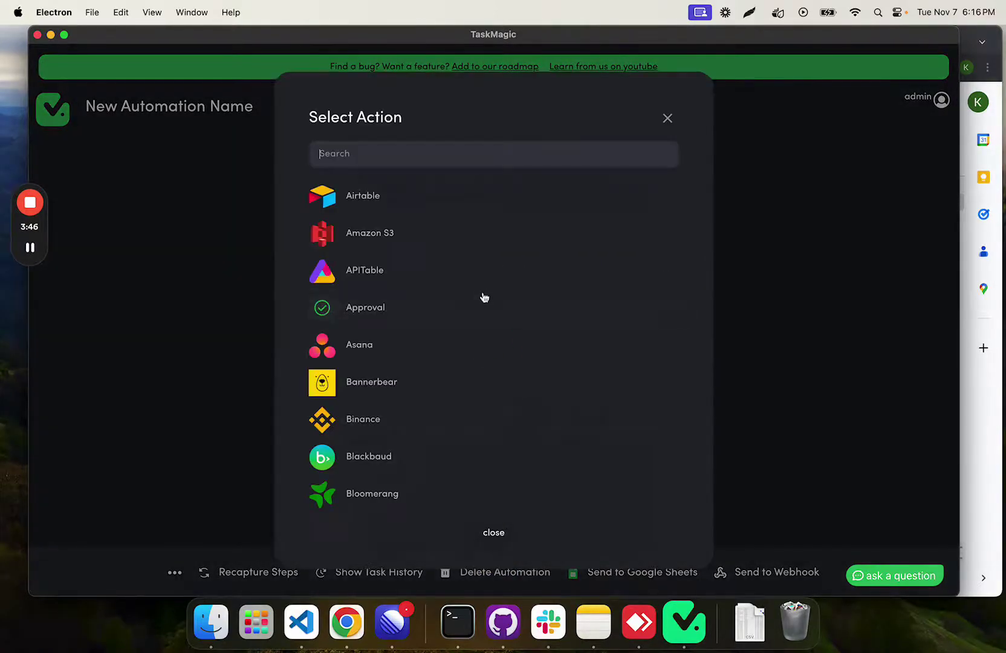
pyautogui.write('google she')
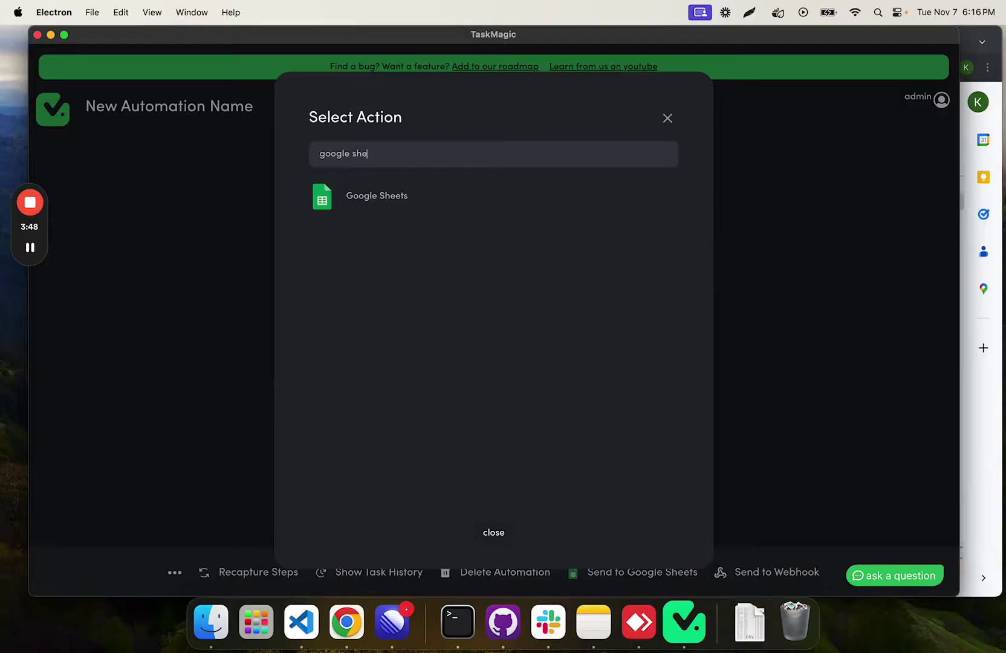
pyautogui.click(381, 196)
pyautogui.click(404, 209)
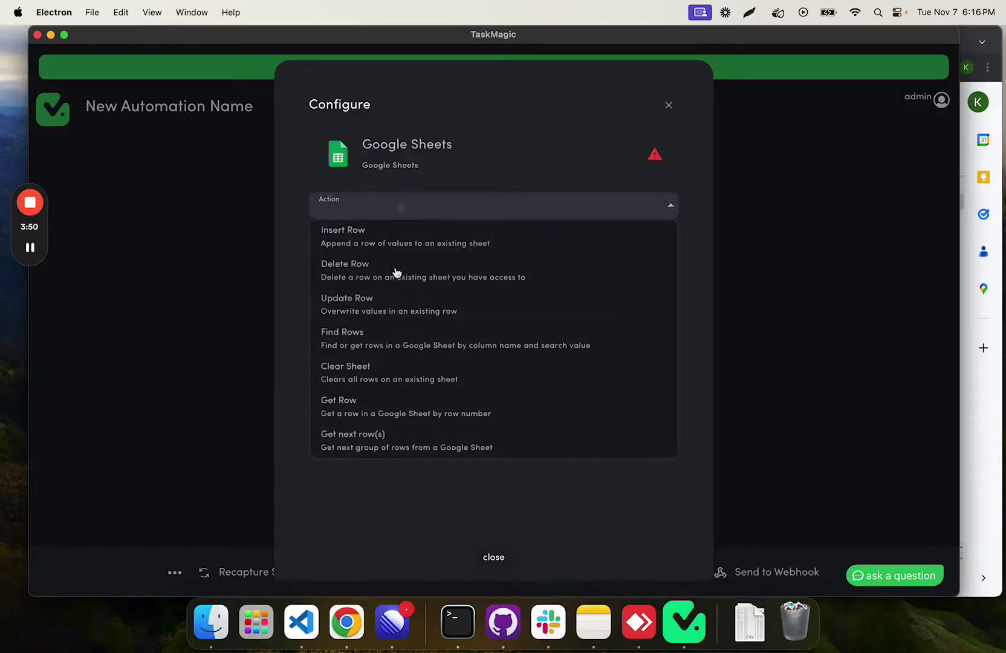
pyautogui.click(392, 311)
# Step: Use the newest_apps connection, Instagram Data spreadsheet and UsernameTracking sheet
pyautogui.click(426, 249)
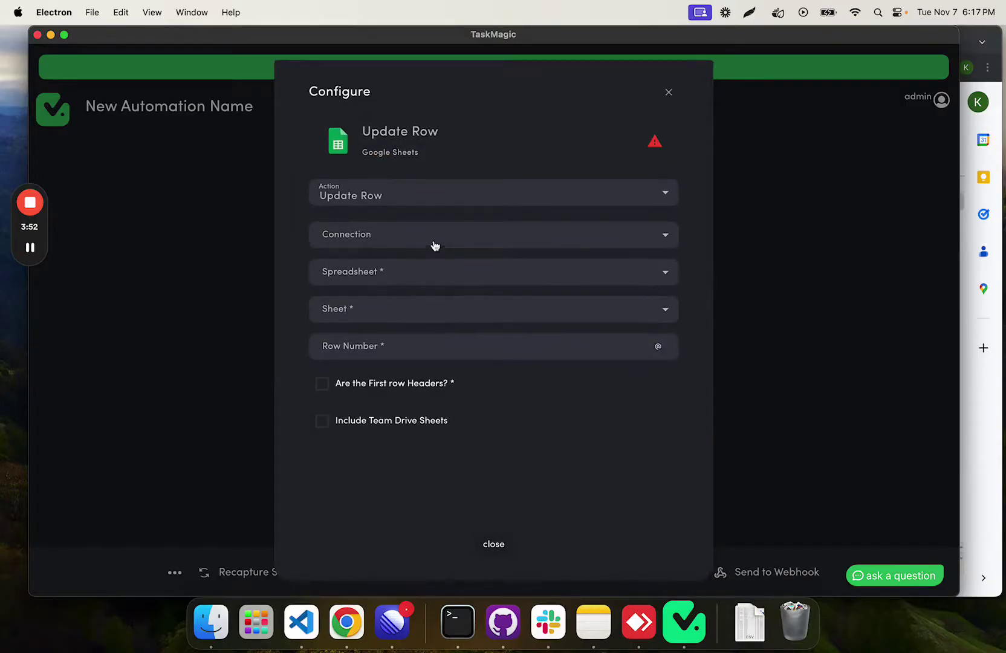
pyautogui.click(442, 243)
pyautogui.click(411, 342)
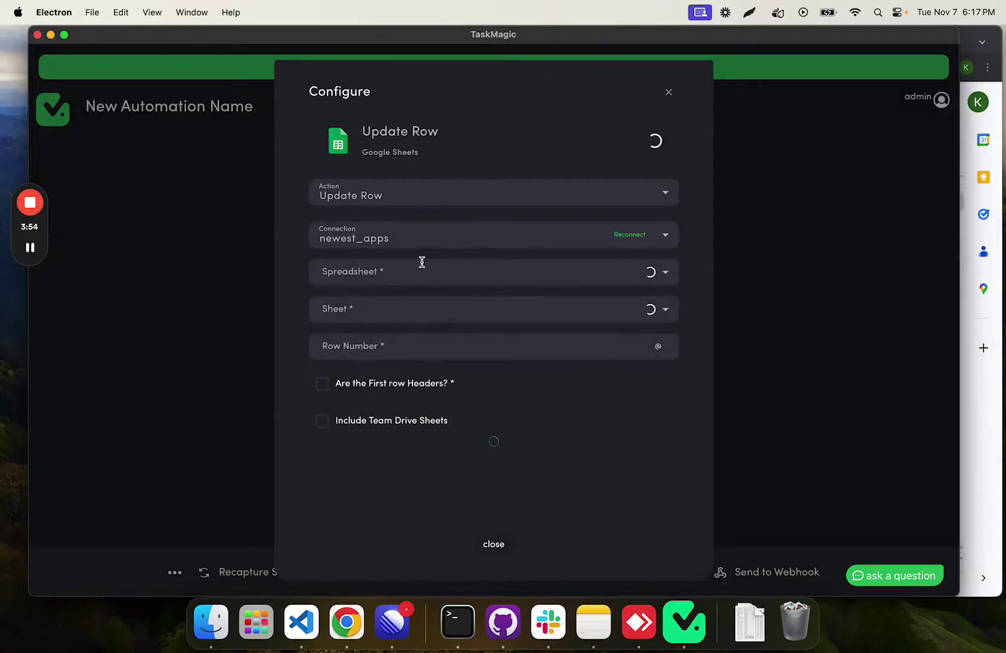
pyautogui.click(422, 262)
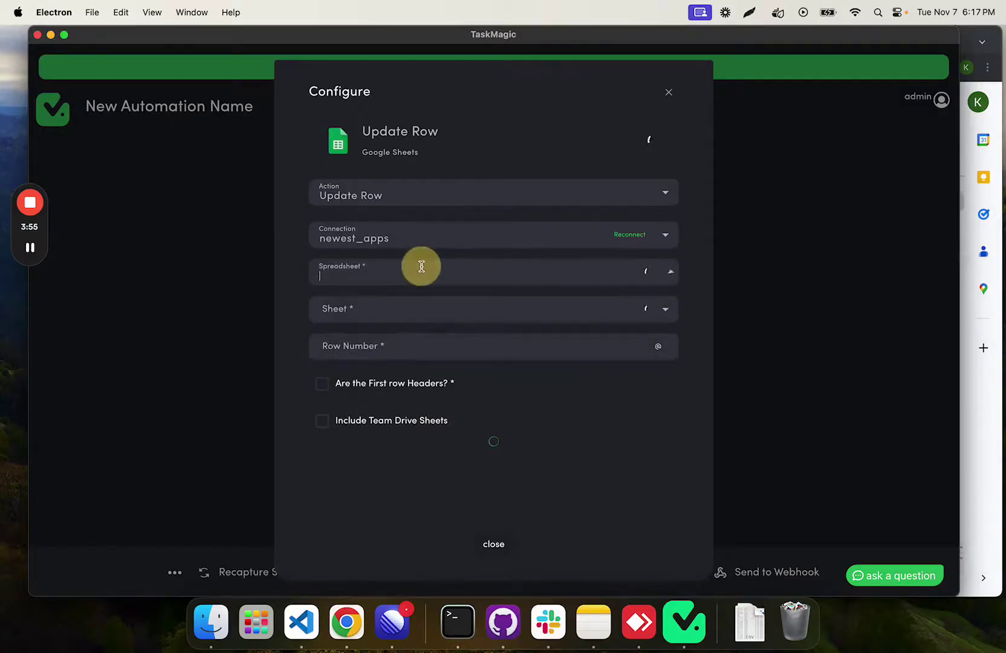
pyautogui.click(528, 424)
pyautogui.click(518, 283)
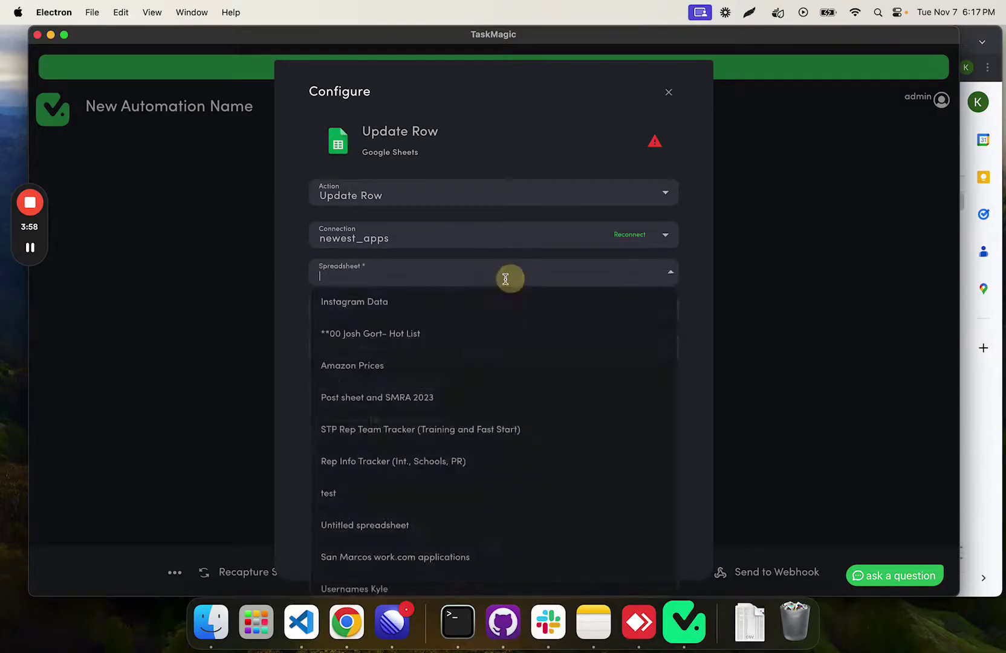
pyautogui.click(397, 301)
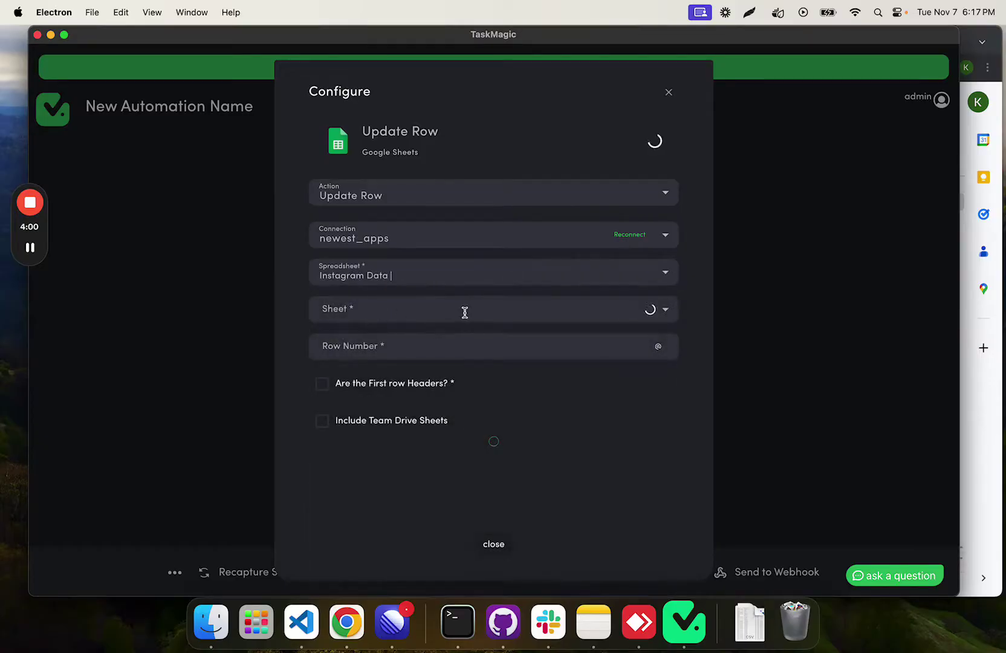
pyautogui.click(474, 313)
pyautogui.click(439, 344)
pyautogui.click(456, 353)
pyautogui.click(658, 346)
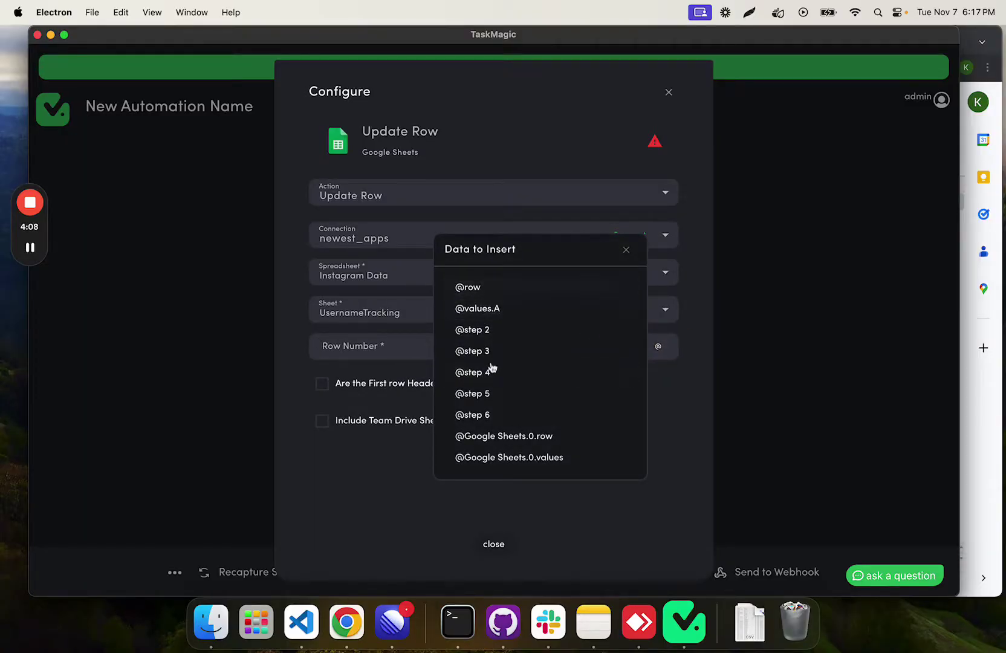
pyautogui.click(487, 436)
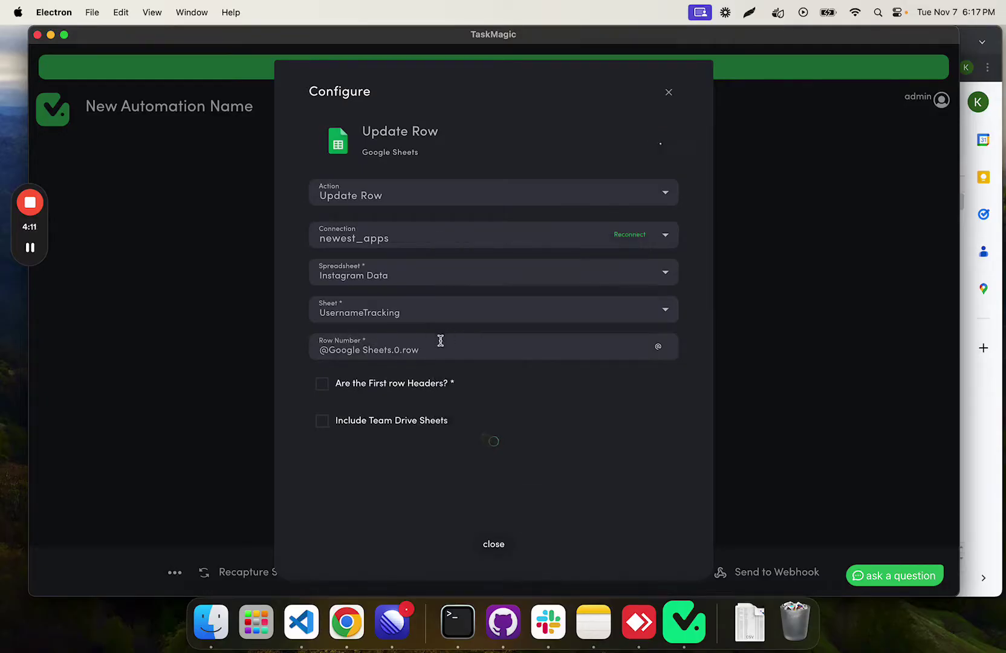
pyautogui.click(658, 346)
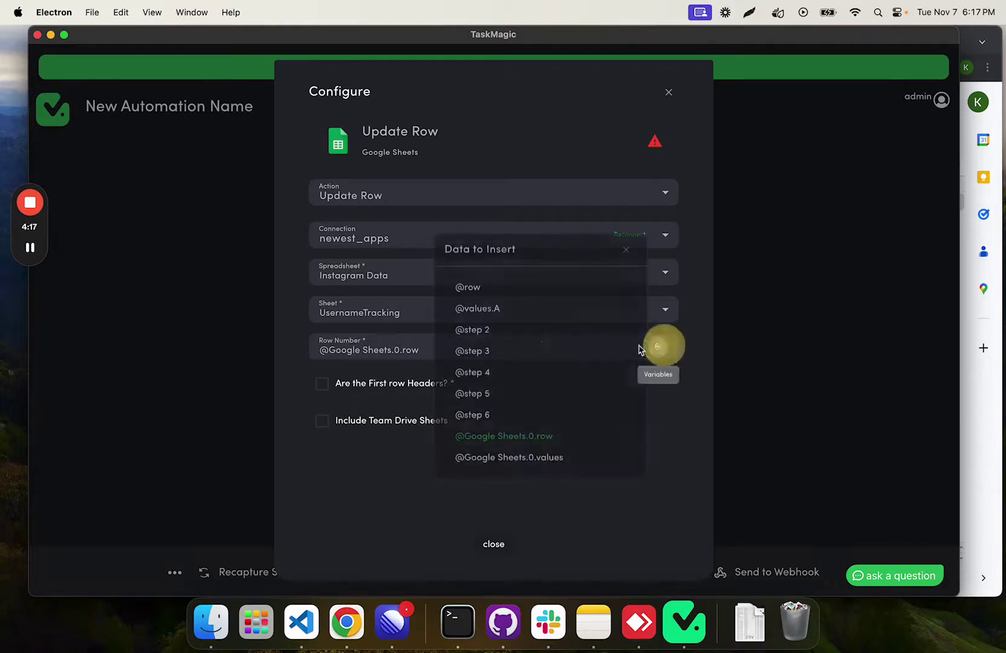
pyautogui.click(626, 249)
pyautogui.click(322, 384)
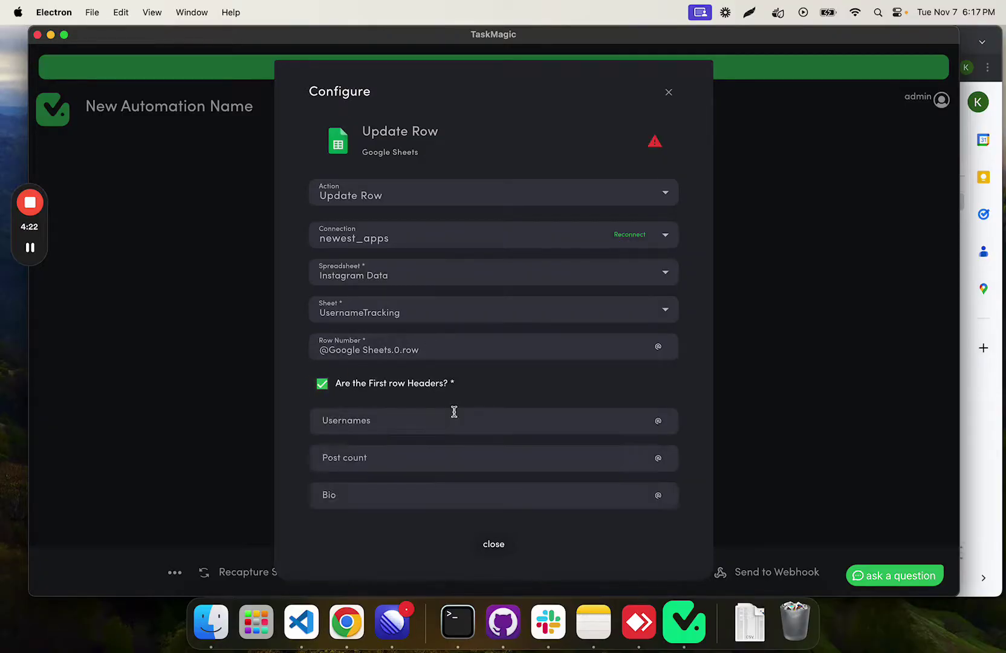
pyautogui.scroll(-4, 455, 362)
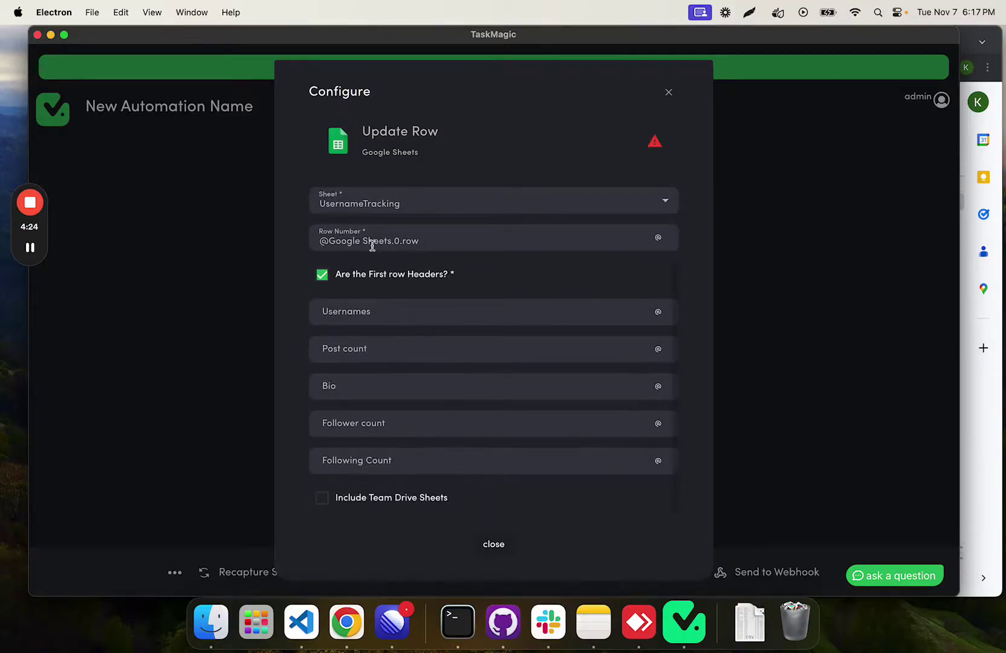
pyautogui.click(659, 313)
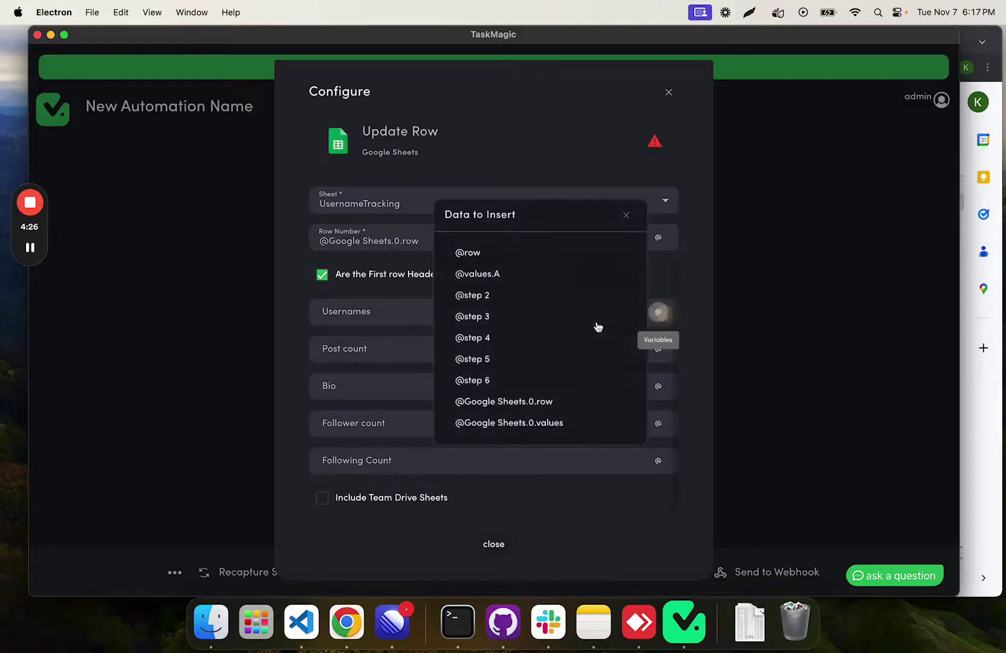
pyautogui.click(521, 276)
pyautogui.click(658, 348)
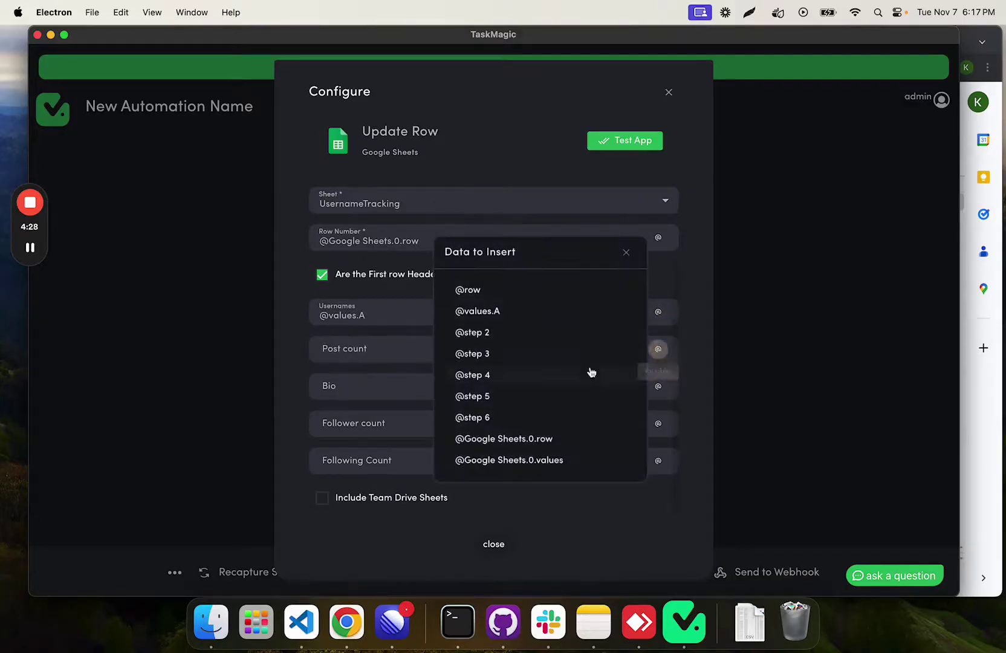
pyautogui.click(490, 356)
pyautogui.click(657, 393)
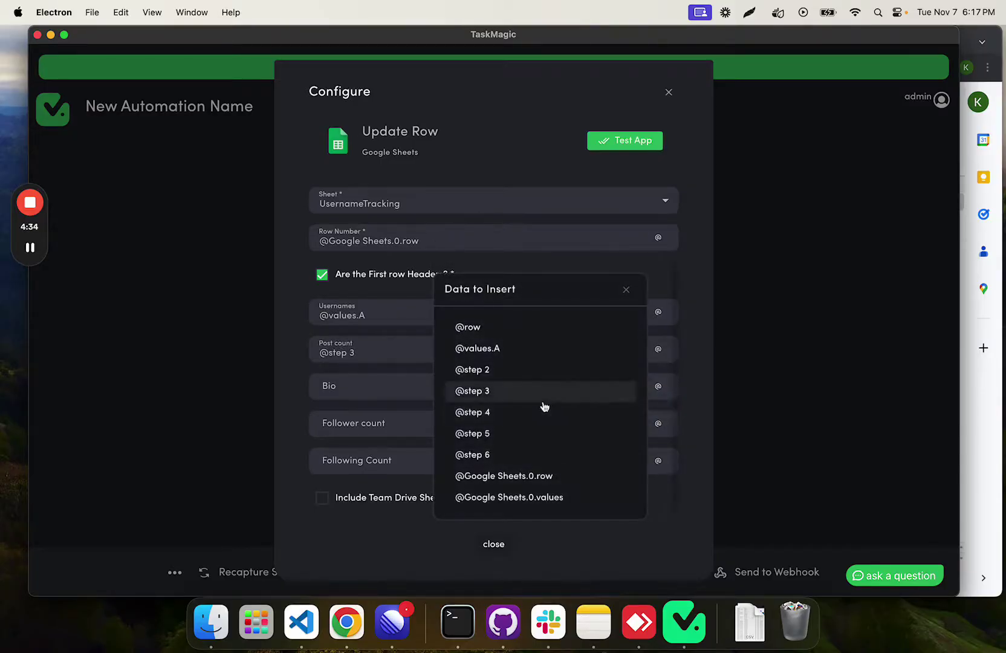
pyautogui.click(538, 412)
pyautogui.click(662, 427)
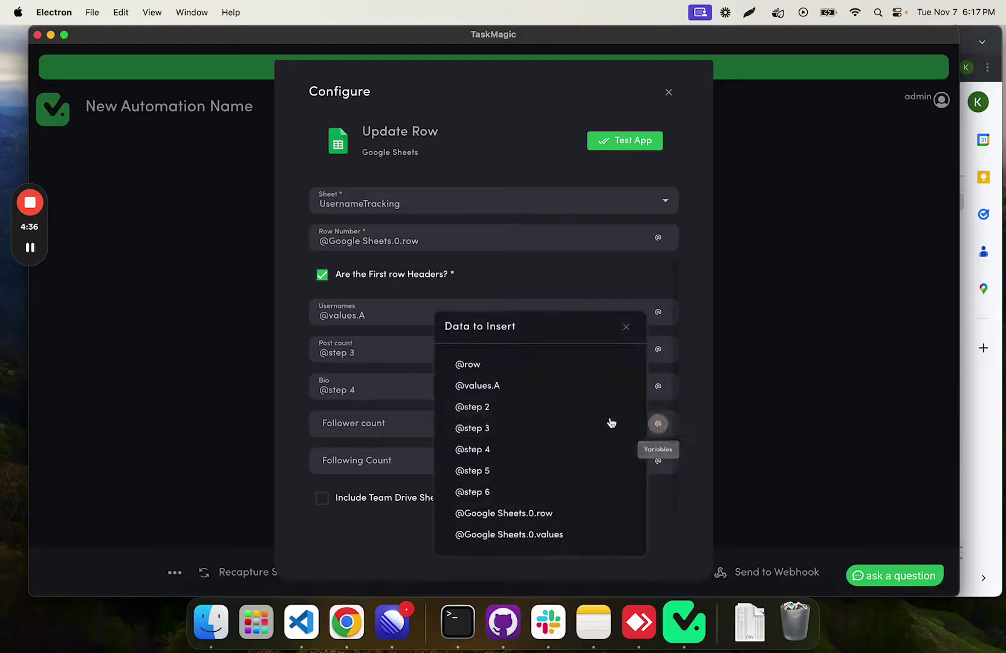
pyautogui.click(527, 469)
pyautogui.click(657, 463)
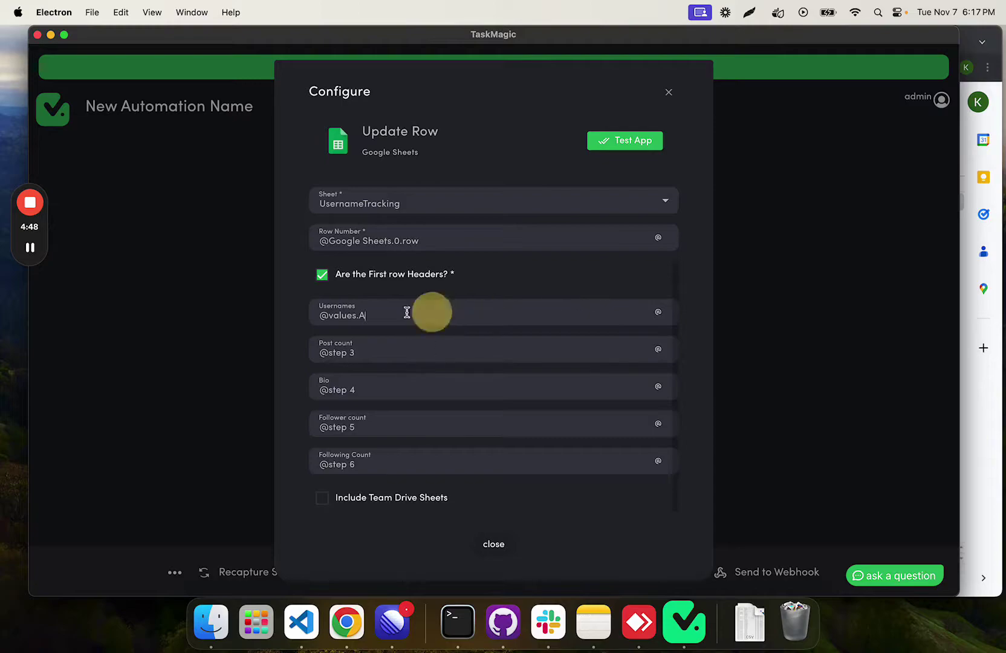
# Step: Test Update Row with a sample username and row 4
pyautogui.moveTo(386, 310); pyautogui.dragTo(280, 311)
pyautogui.write('yourvone')
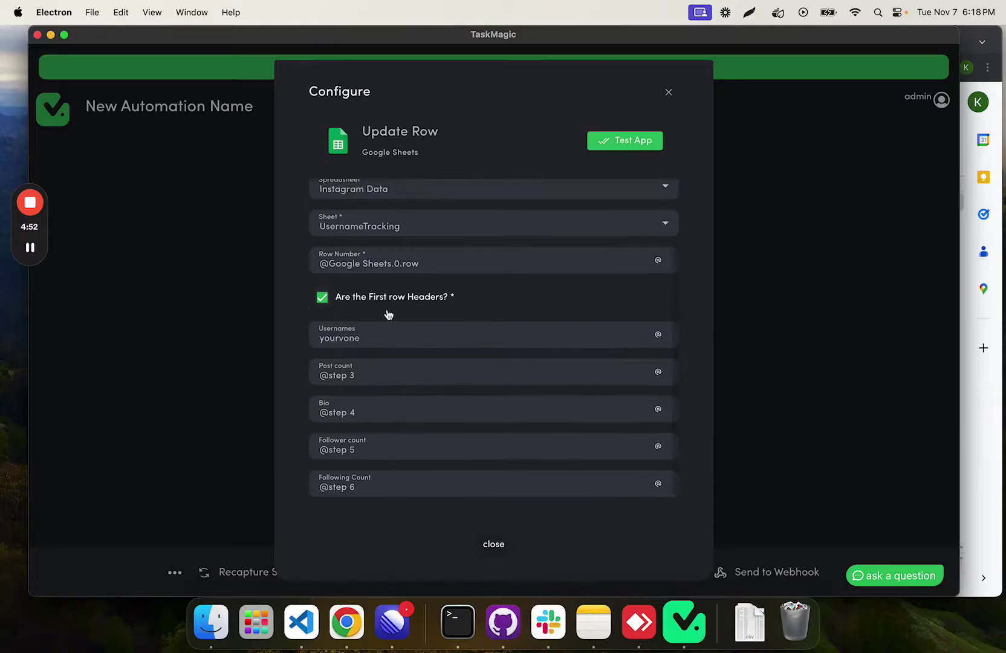
pyautogui.moveTo(459, 262); pyautogui.dragTo(321, 261)
pyautogui.press('BackSpace')
pyautogui.write('3')
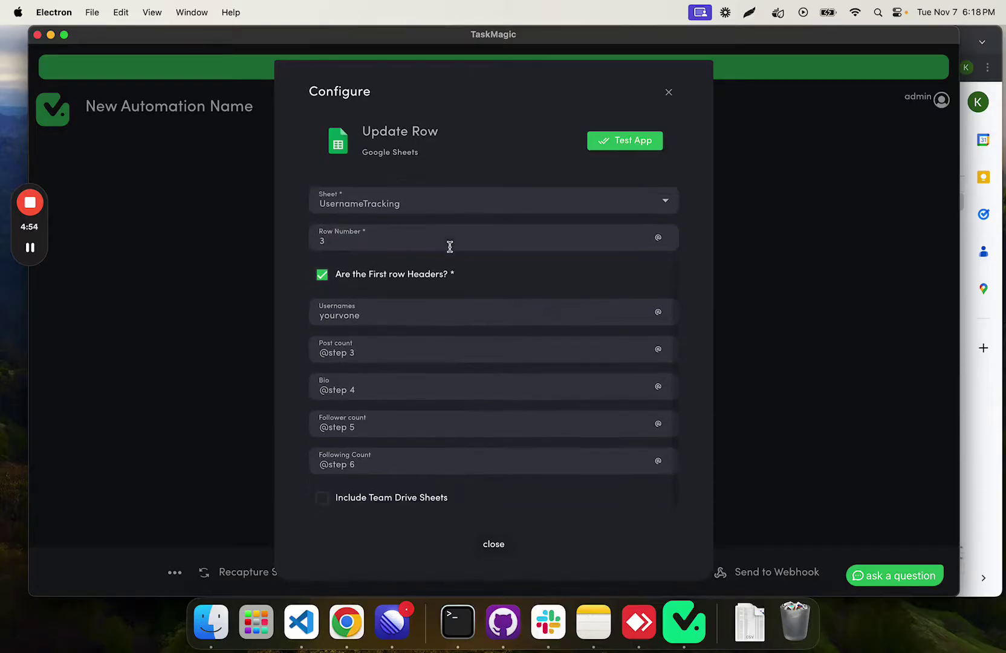
pyautogui.write('4')
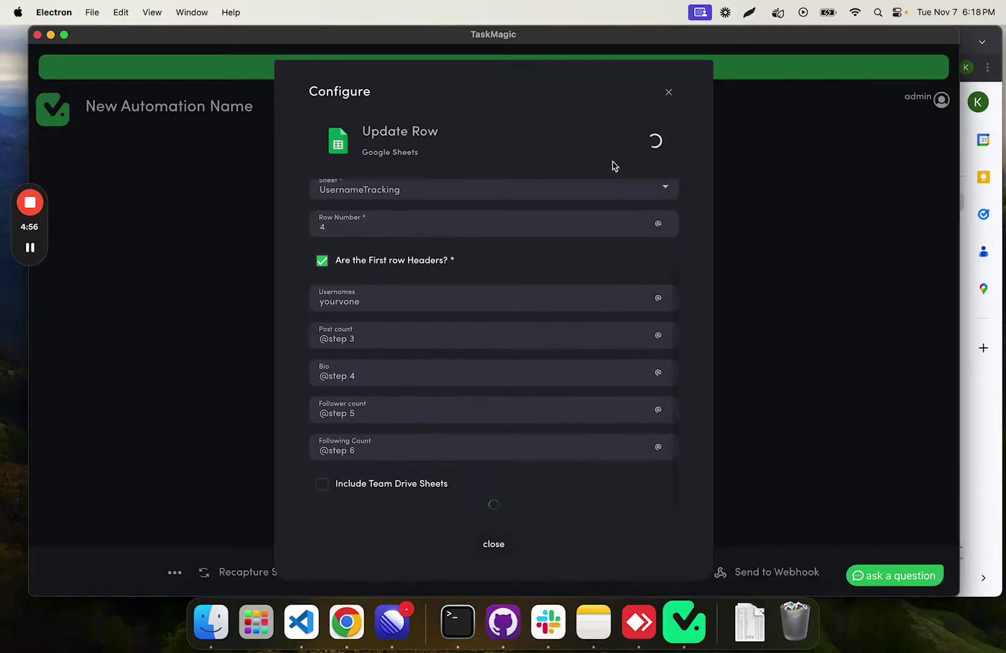
pyautogui.click(644, 148)
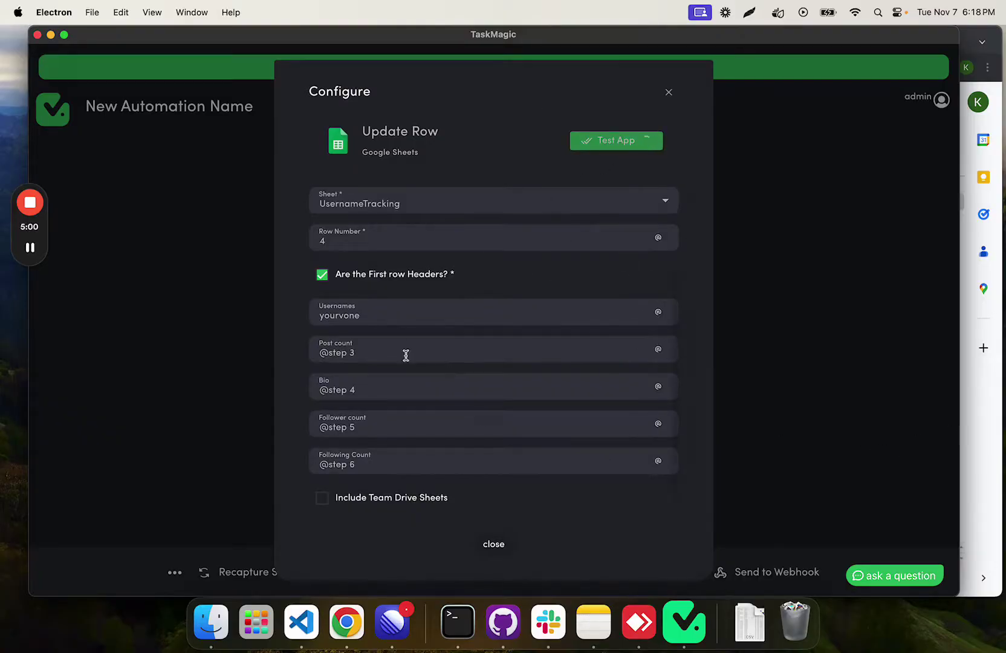
pyautogui.click(490, 521)
# Step: Delete the test output from B4:E4 in the Google Sheet
pyautogui.moveTo(298, 350); pyautogui.dragTo(409, 355)
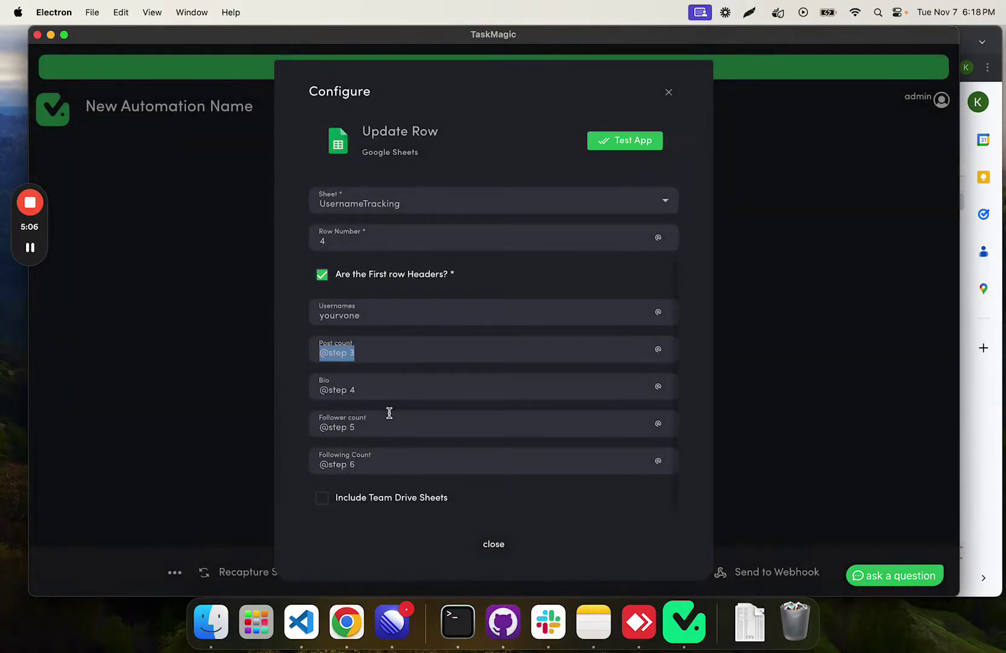
pyautogui.moveTo(314, 350); pyautogui.dragTo(349, 356)
pyautogui.click(971, 432)
pyautogui.moveTo(281, 241); pyautogui.dragTo(298, 236)
pyautogui.click(558, 242)
pyautogui.press('Delete')
# Step: Close the step's settings and reopen Step 8's Google Sheets settings
pyautogui.click(132, 293)
pyautogui.click(495, 543)
pyautogui.scroll(-2, 583, 349)
pyautogui.click(467, 436)
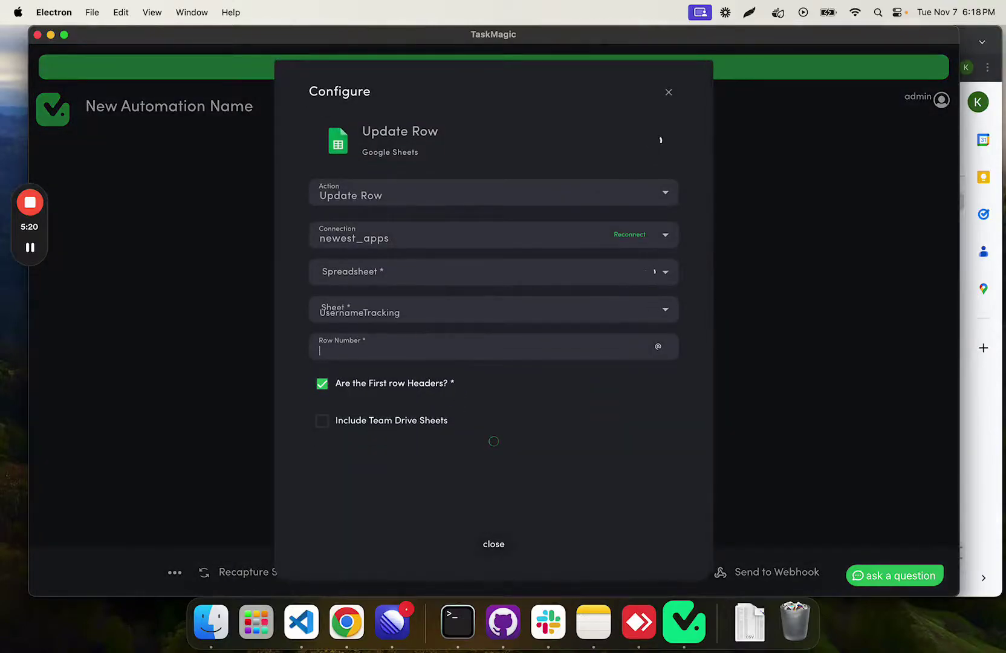
pyautogui.click(658, 346)
pyautogui.click(520, 436)
pyautogui.click(409, 425)
pyautogui.press('super+a')
pyautogui.press('BackSpace')
pyautogui.click(656, 422)
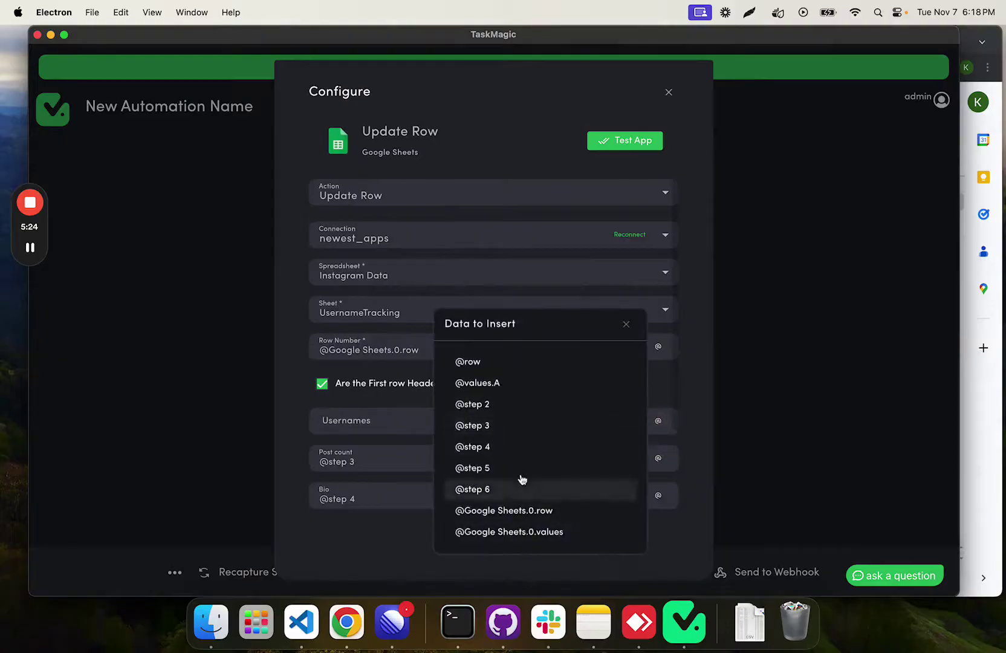
pyautogui.click(506, 385)
pyautogui.click(493, 544)
pyautogui.scroll(15, 501, 362)
pyautogui.moveTo(546, 31); pyautogui.dragTo(559, 31)
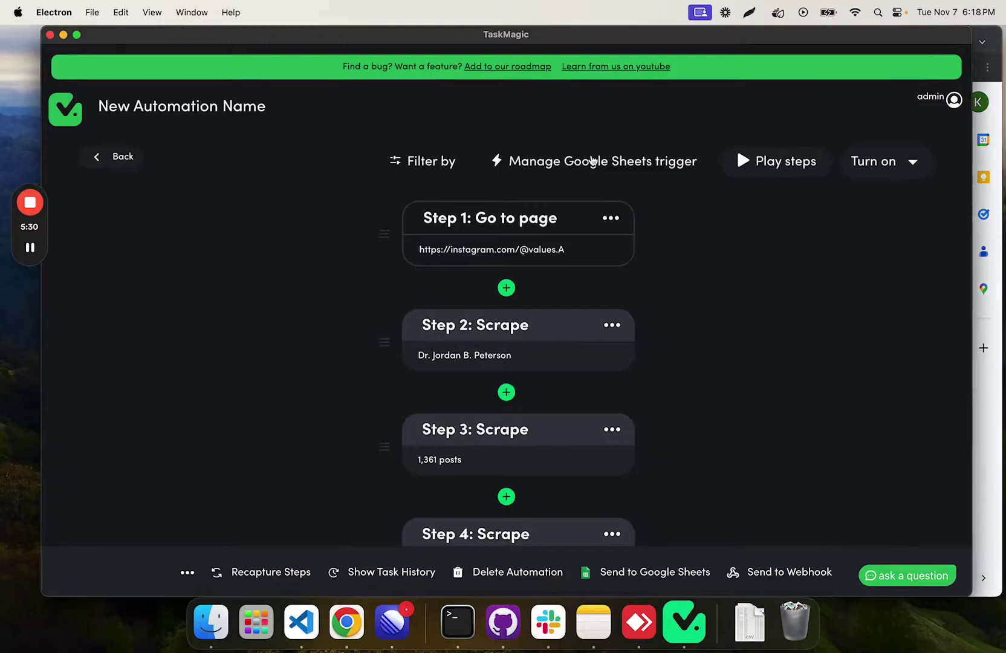
# Step: Reload the New Row trigger's sample data, pick the first sample row, and save the trigger
pyautogui.click(581, 162)
pyautogui.click(491, 317)
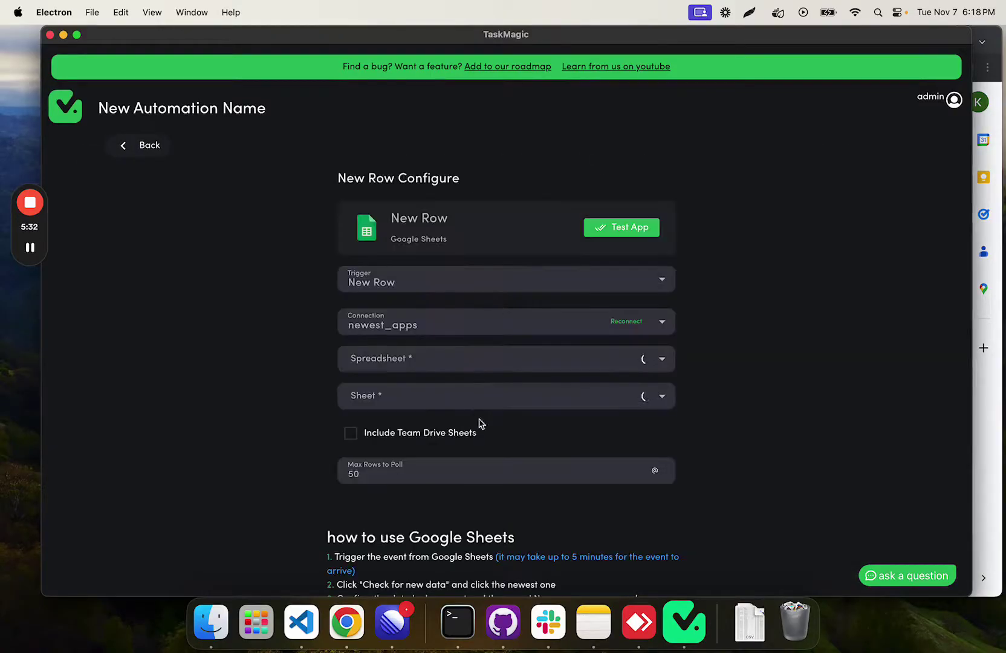
pyautogui.scroll(-2, 472, 423)
pyautogui.click(497, 585)
pyautogui.scroll(-1, 489, 543)
pyautogui.click(486, 546)
pyautogui.click(464, 576)
pyautogui.scroll(-3, 465, 459)
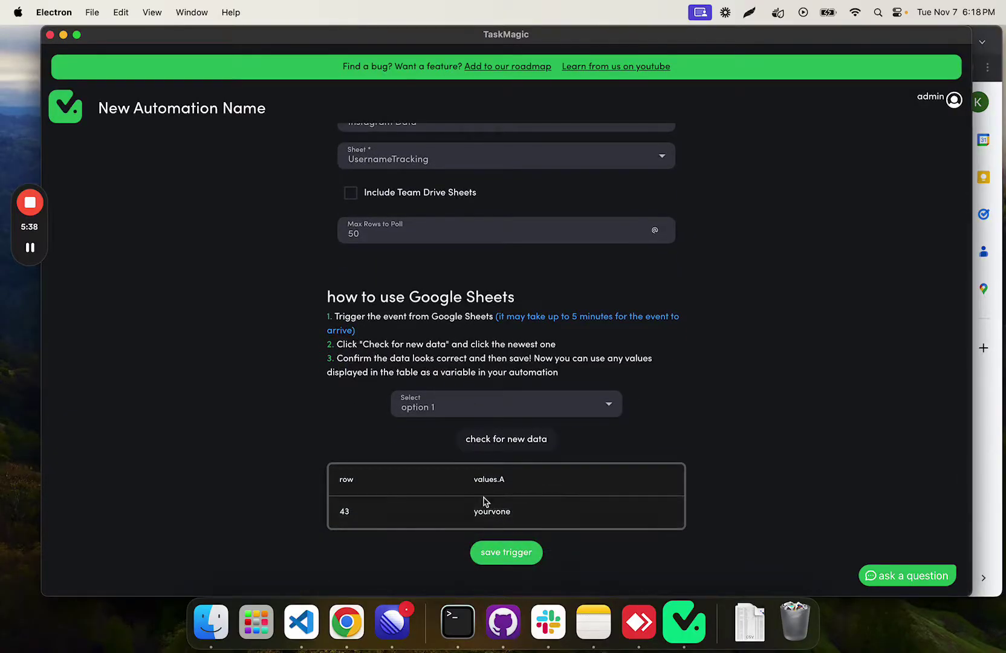
pyautogui.click(514, 552)
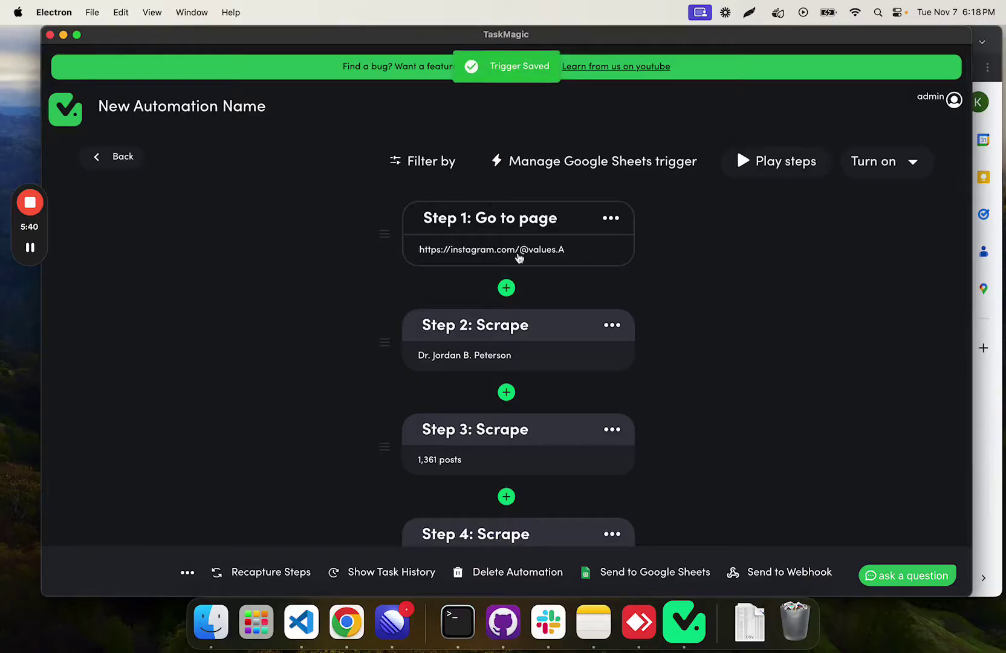
pyautogui.scroll(-2, 511, 308)
pyautogui.scroll(-10, 502, 310)
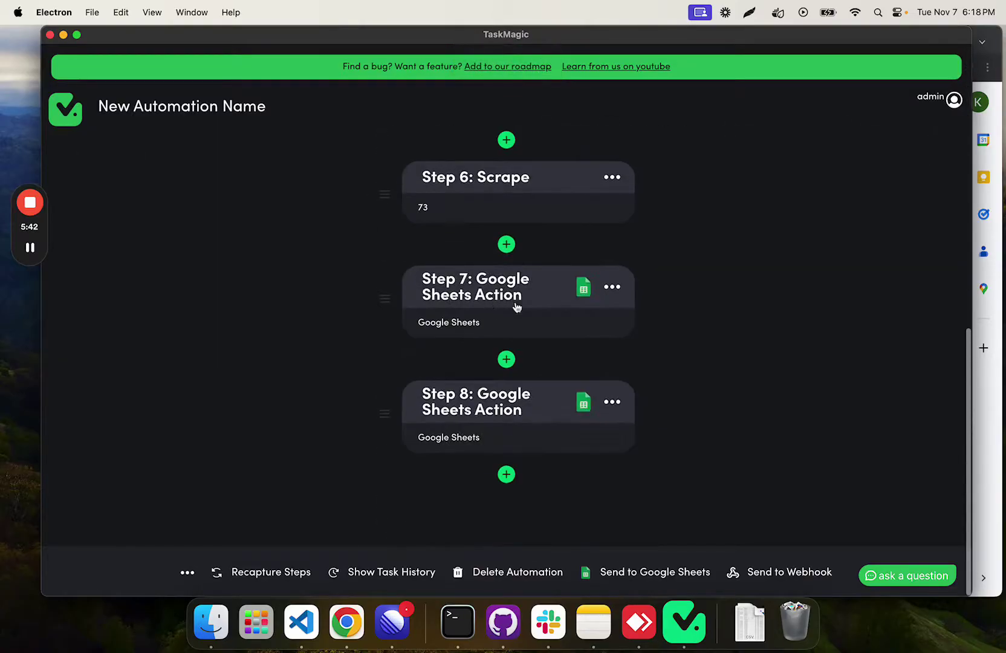
pyautogui.scroll(12, 490, 357)
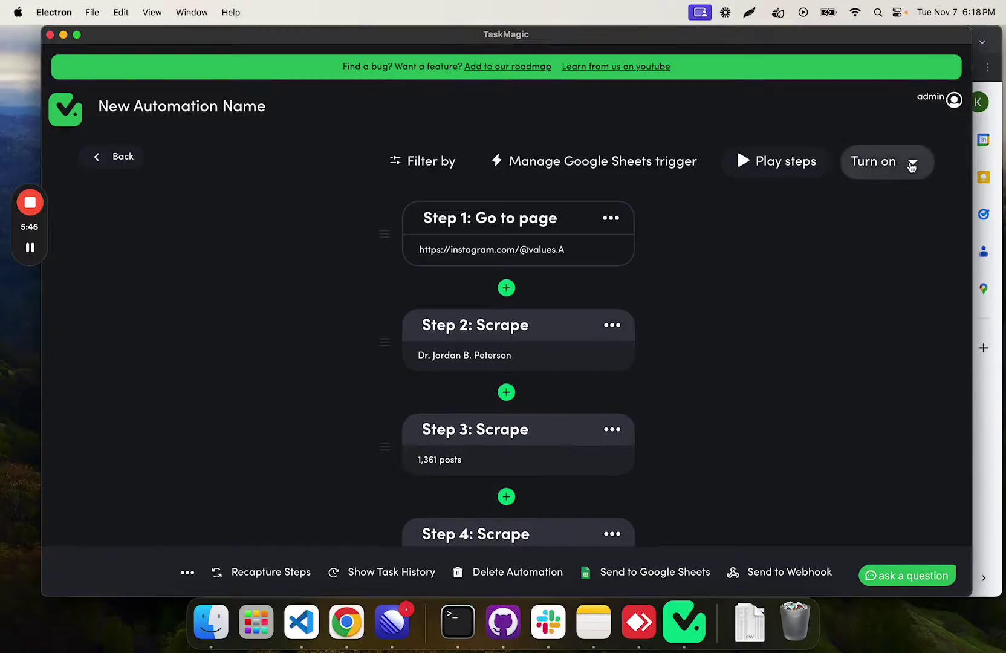
pyautogui.click(907, 167)
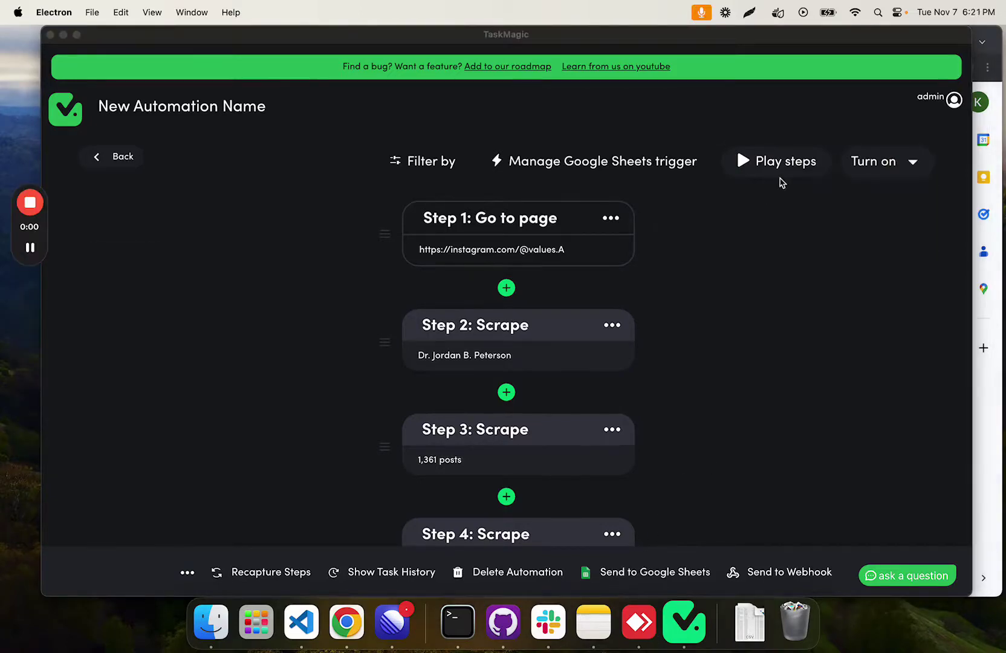
# Step: Play the automation's steps so the browser loads the sample Instagram profile
pyautogui.click(748, 216)
pyautogui.click(776, 163)
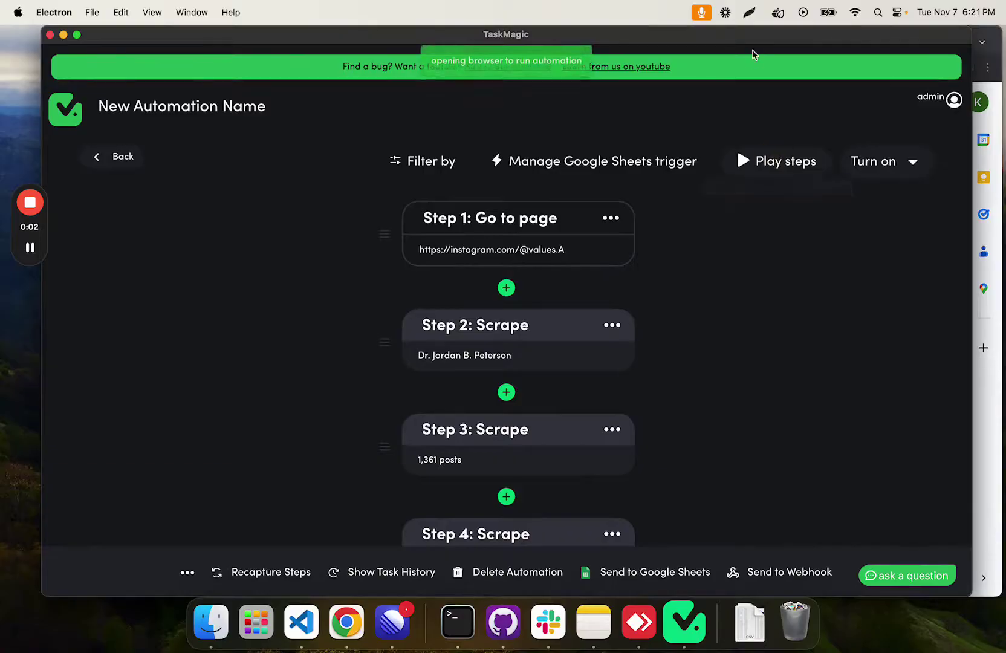
pyautogui.moveTo(756, 37); pyautogui.dragTo(748, 37)
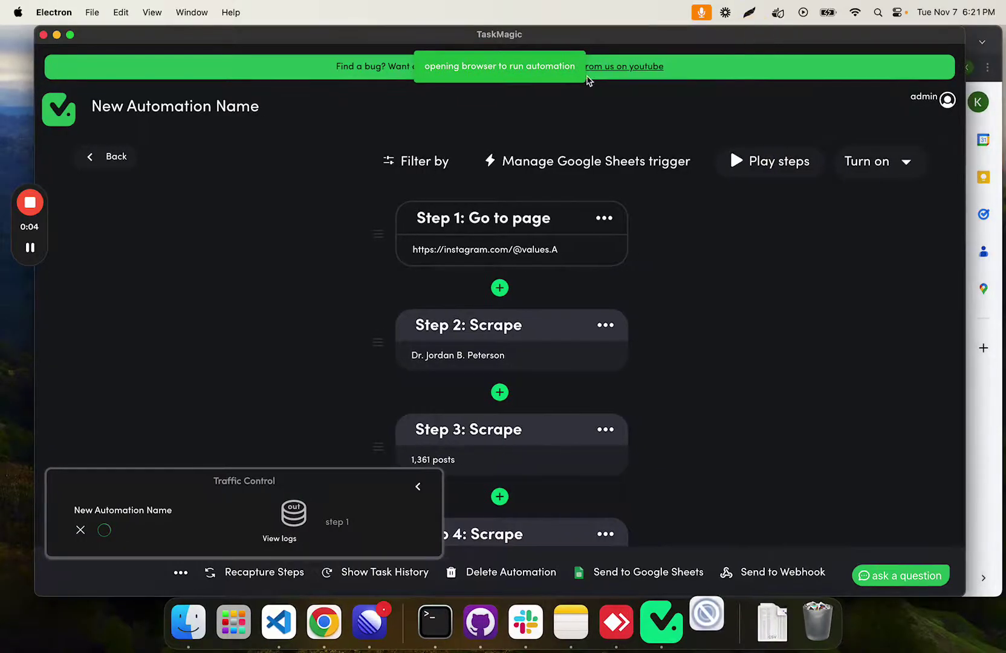
pyautogui.moveTo(558, 35); pyautogui.dragTo(550, 18)
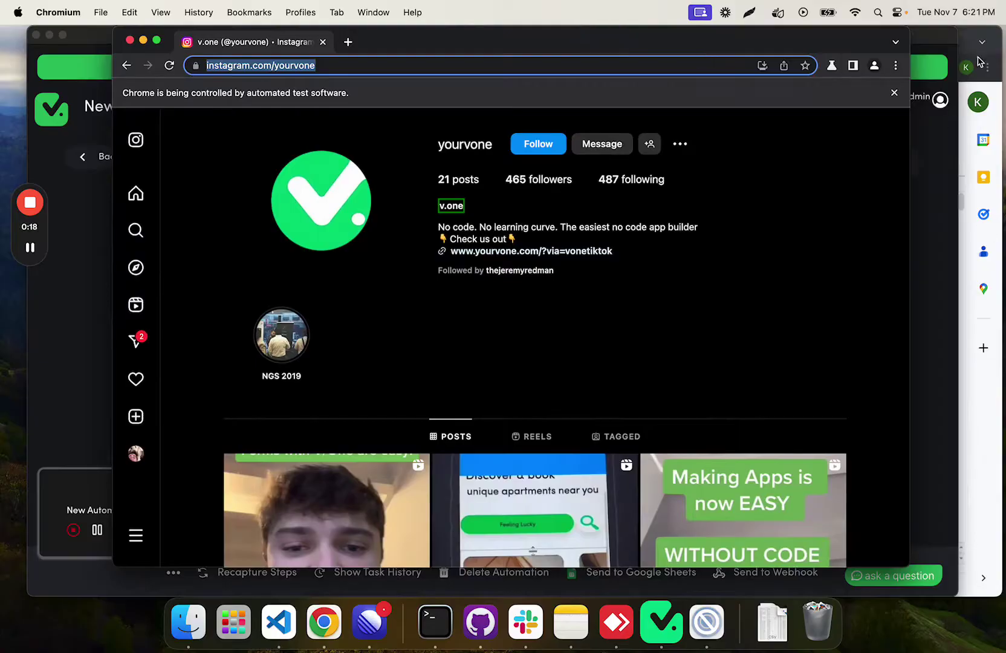
# Step: Watch the scrape, then check sheet row 3 shows 21 posts, the bio, 465 followers, 487 following
pyautogui.click(965, 41)
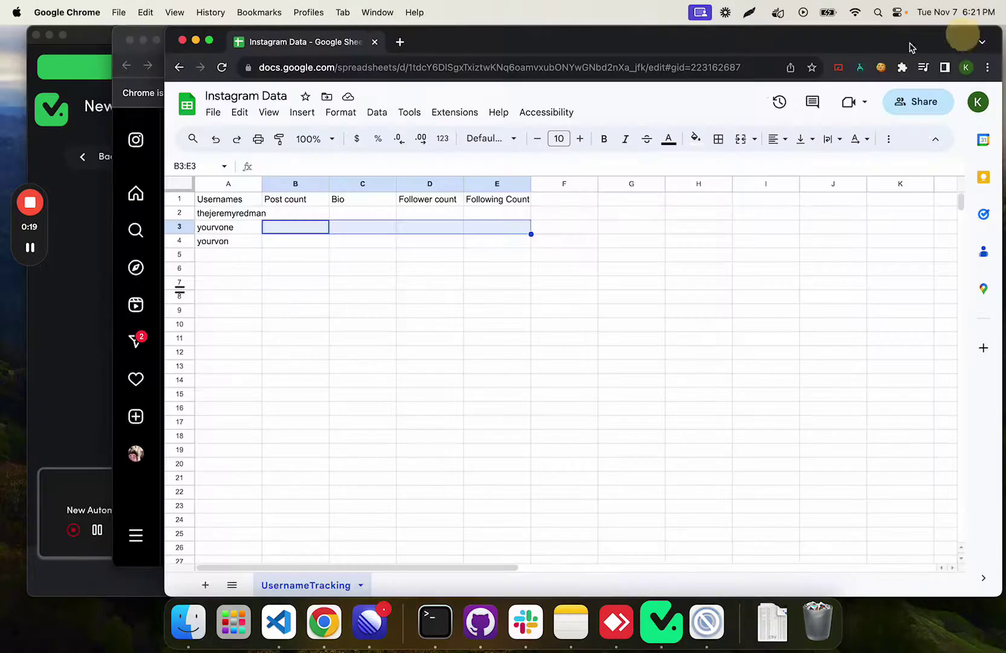
pyautogui.click(159, 39)
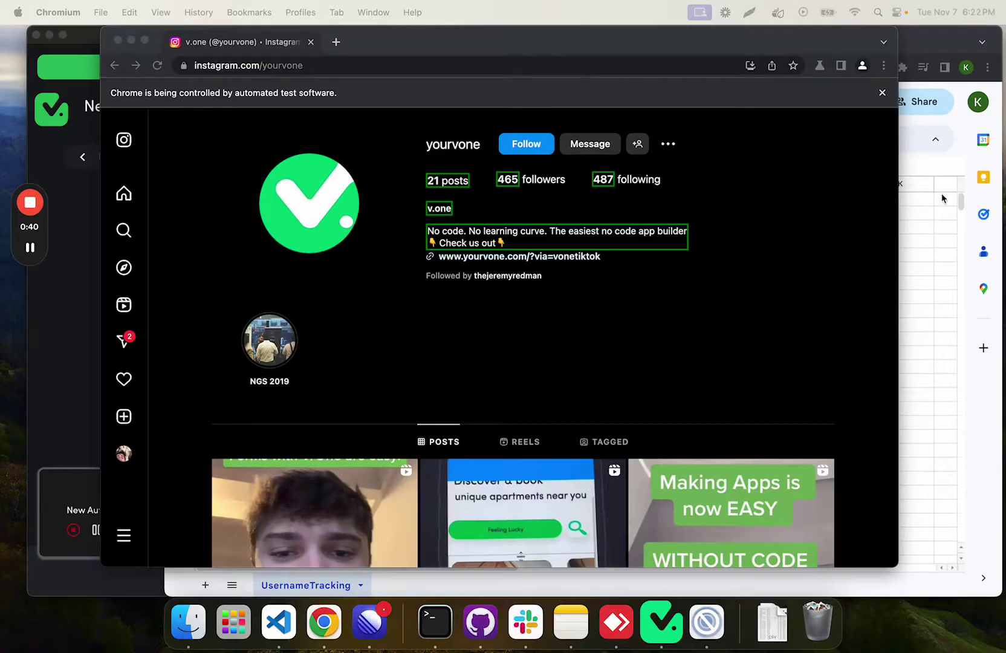
pyautogui.click(919, 234)
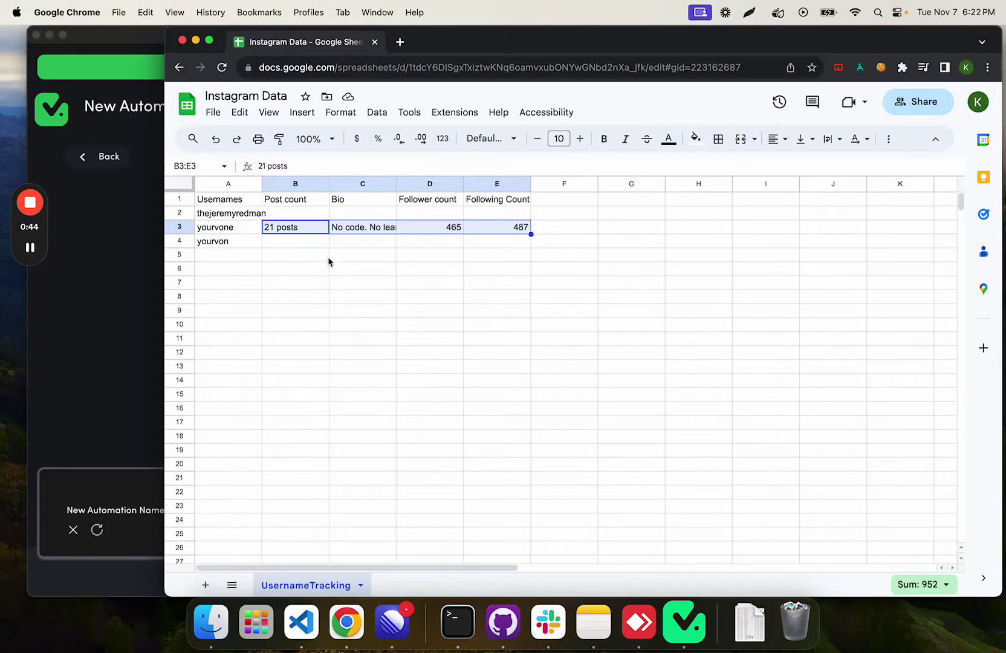
pyautogui.click(127, 343)
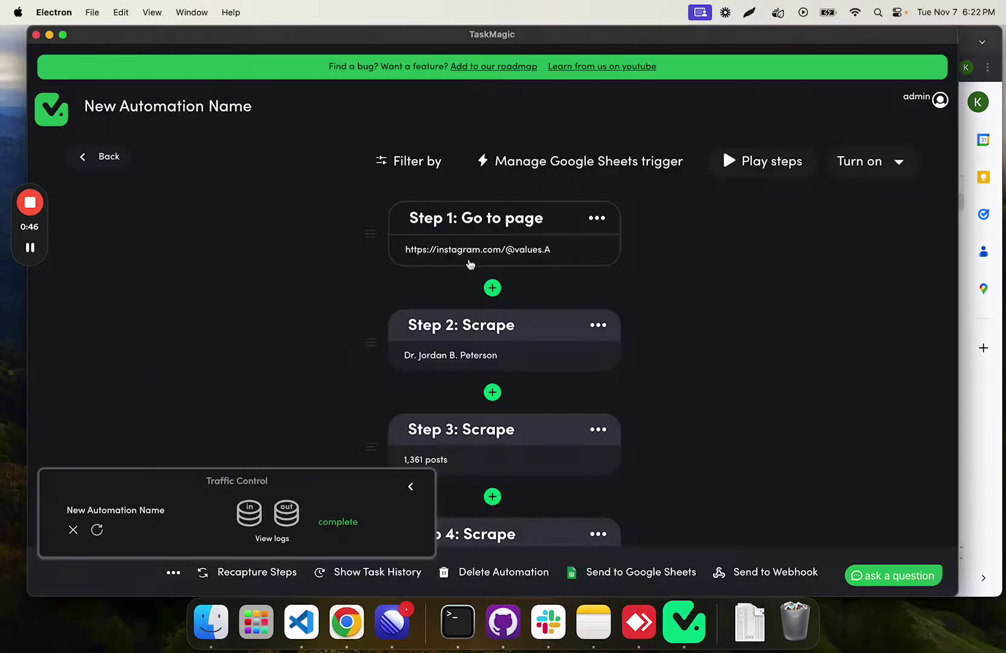
pyautogui.scroll(-1, 501, 244)
pyautogui.scroll(-7, 500, 244)
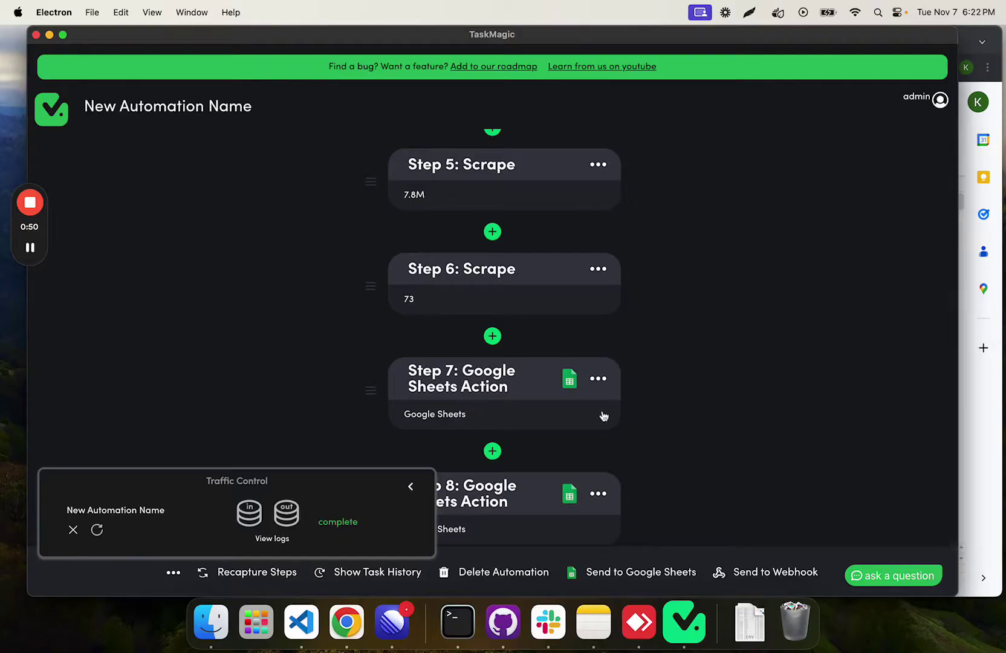
pyautogui.click(972, 415)
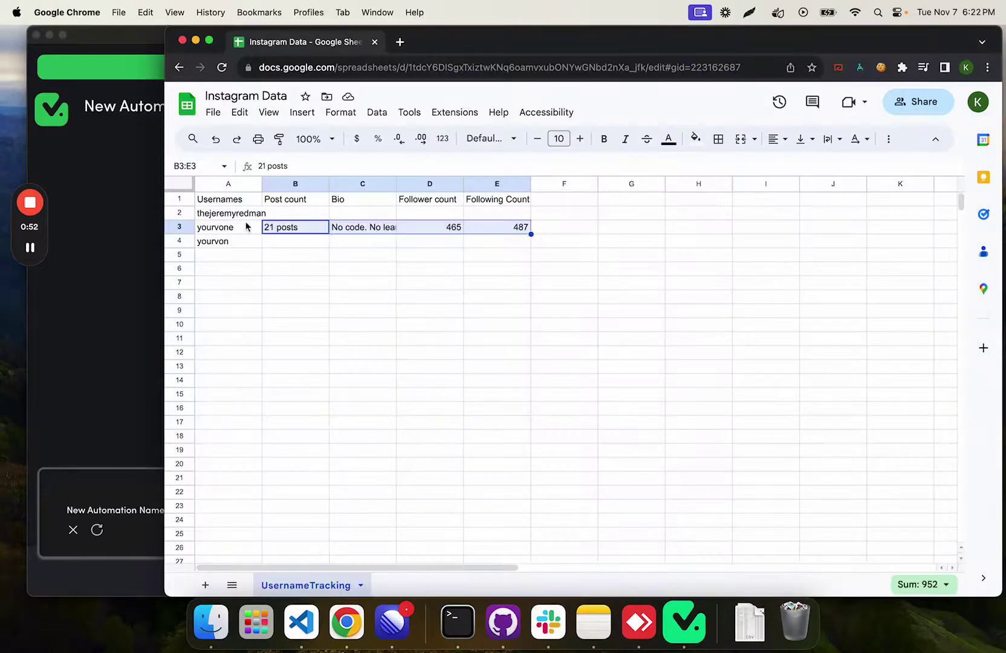
pyautogui.click(91, 363)
pyautogui.scroll(-3, 425, 388)
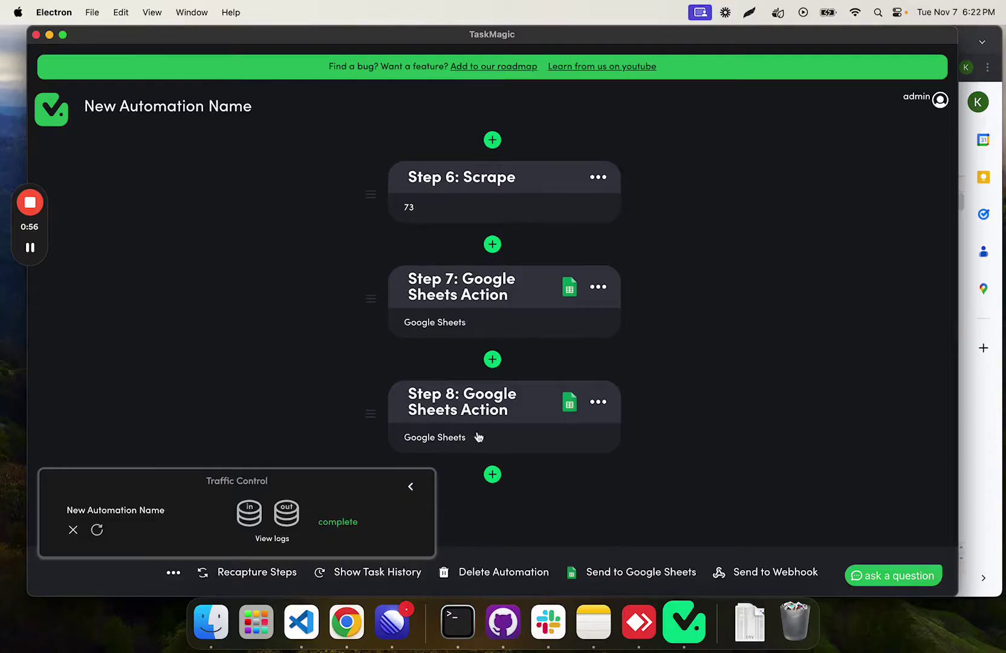
pyautogui.click(968, 426)
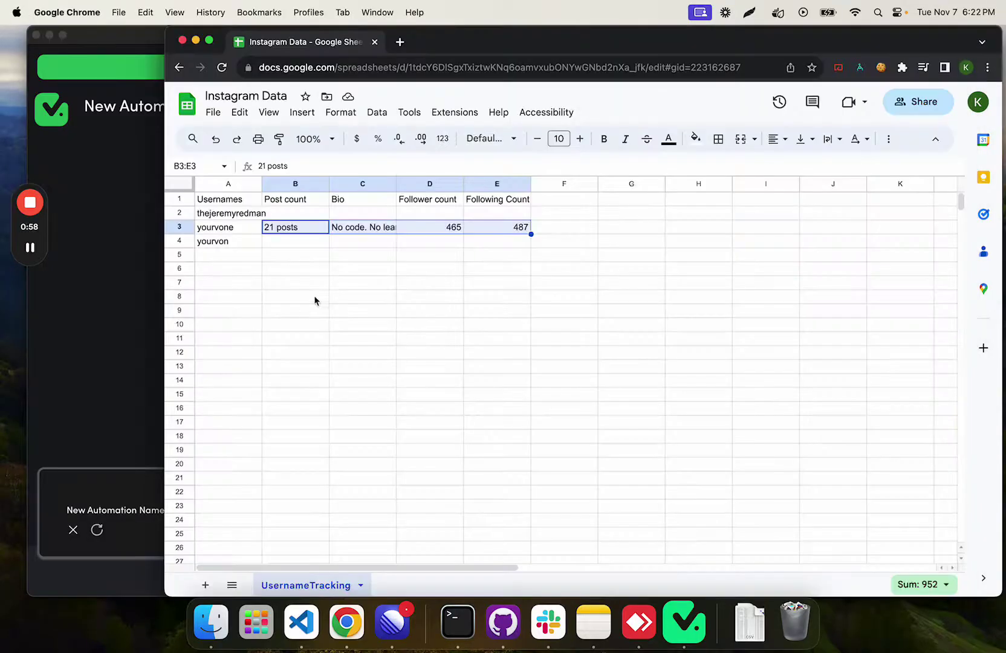